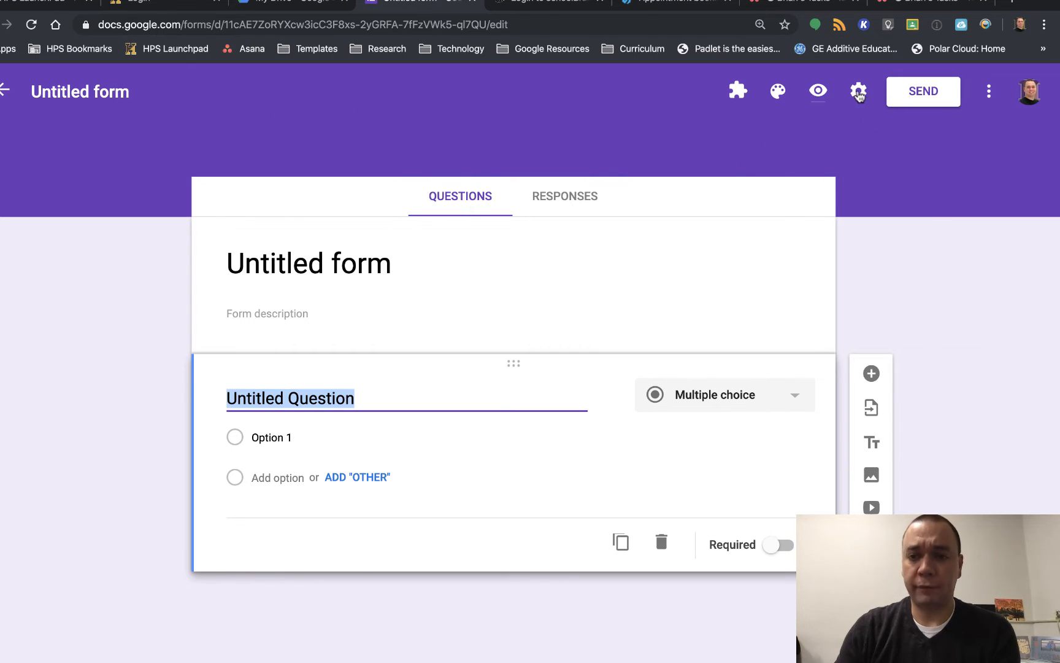
Turn on the option to make the untitled form a quiz and view the form's presentation settings
{"action": "left_click", "coordinate": [859, 91]}
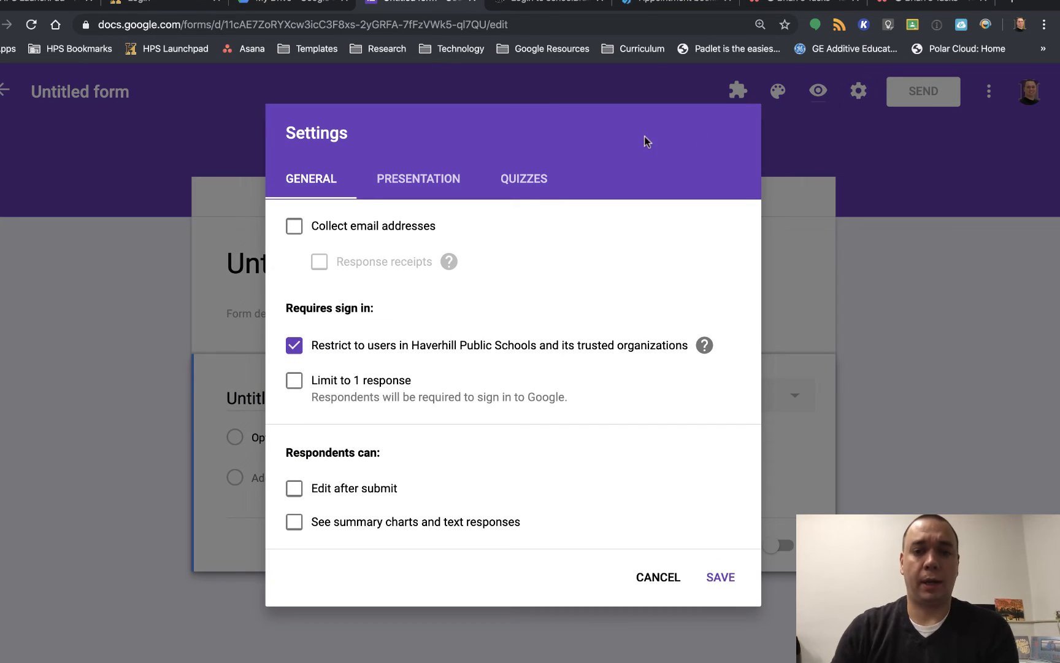
{"action": "left_click", "coordinate": [513, 179]}
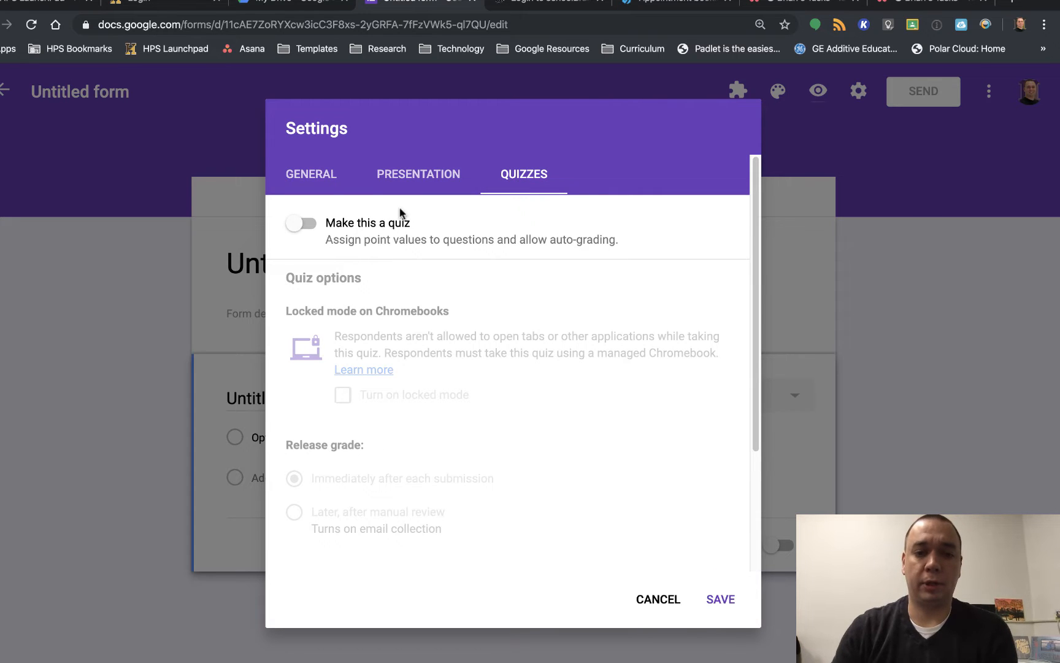
{"action": "left_click", "coordinate": [293, 226]}
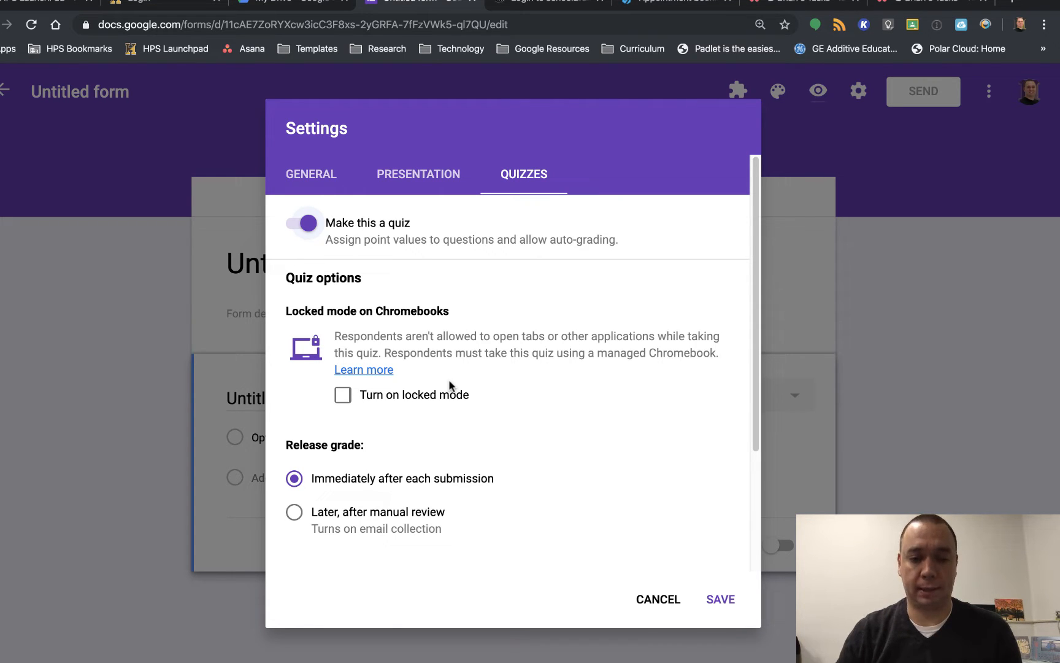
{"action": "left_click", "coordinate": [440, 183]}
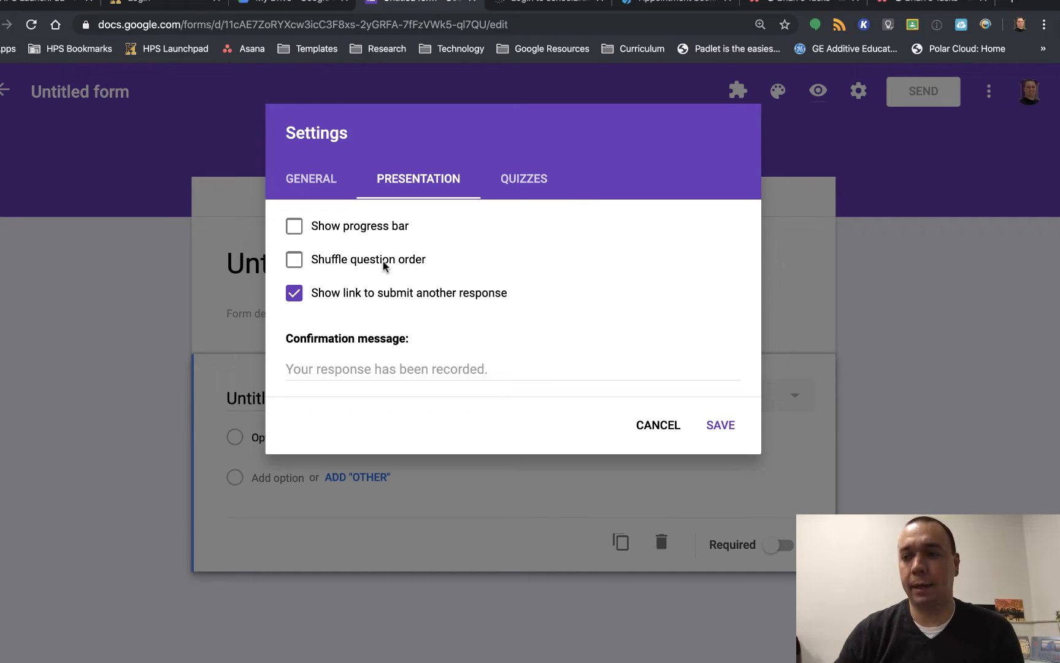
Review The Cat in the Hat Review Quiz's quiz settings and the answer key, points and feedback of "How many children are there in the book?"
{"action": "left_click", "coordinate": [524, 174]}
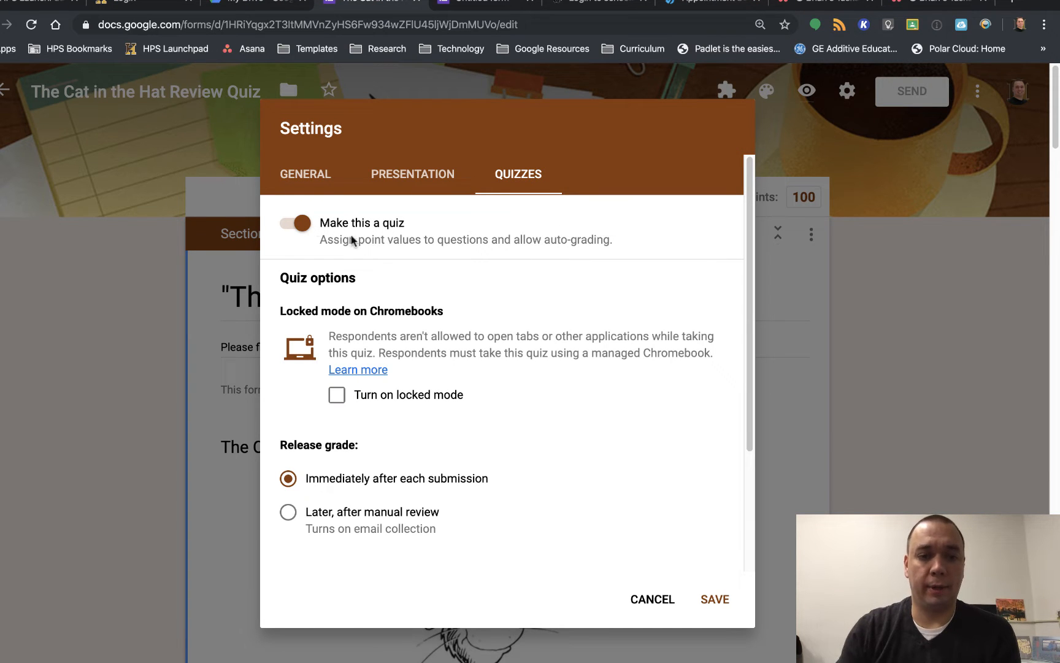
{"action": "left_click", "coordinate": [717, 600]}
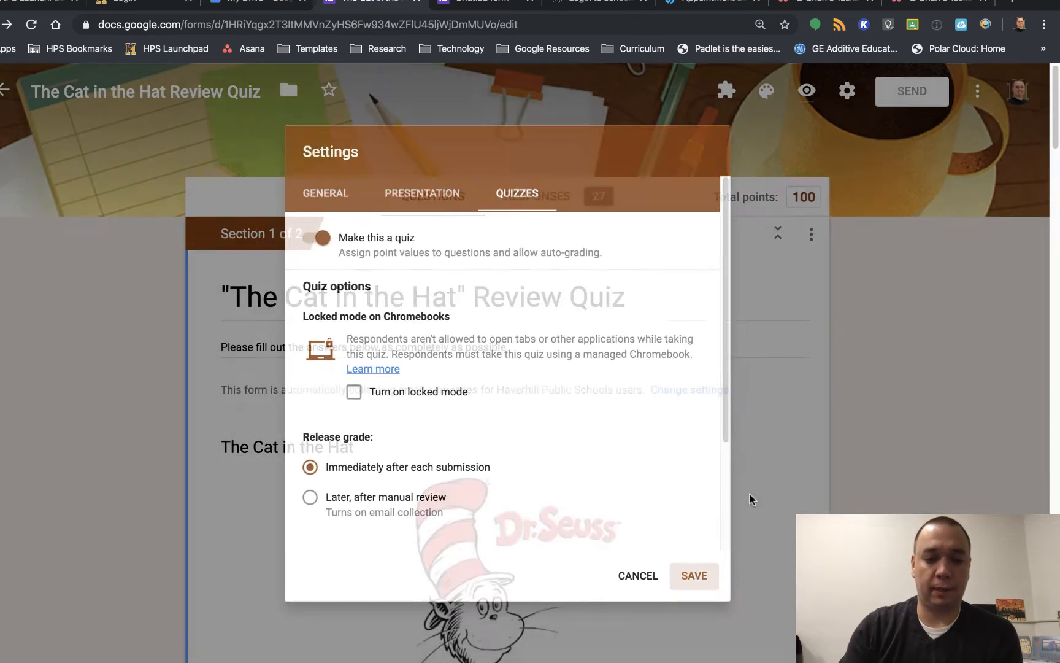
{"action": "scroll", "coordinate": [751, 499], "scroll_direction": "down", "scroll_amount": 6}
{"action": "scroll", "coordinate": [750, 495], "scroll_direction": "down", "scroll_amount": 3}
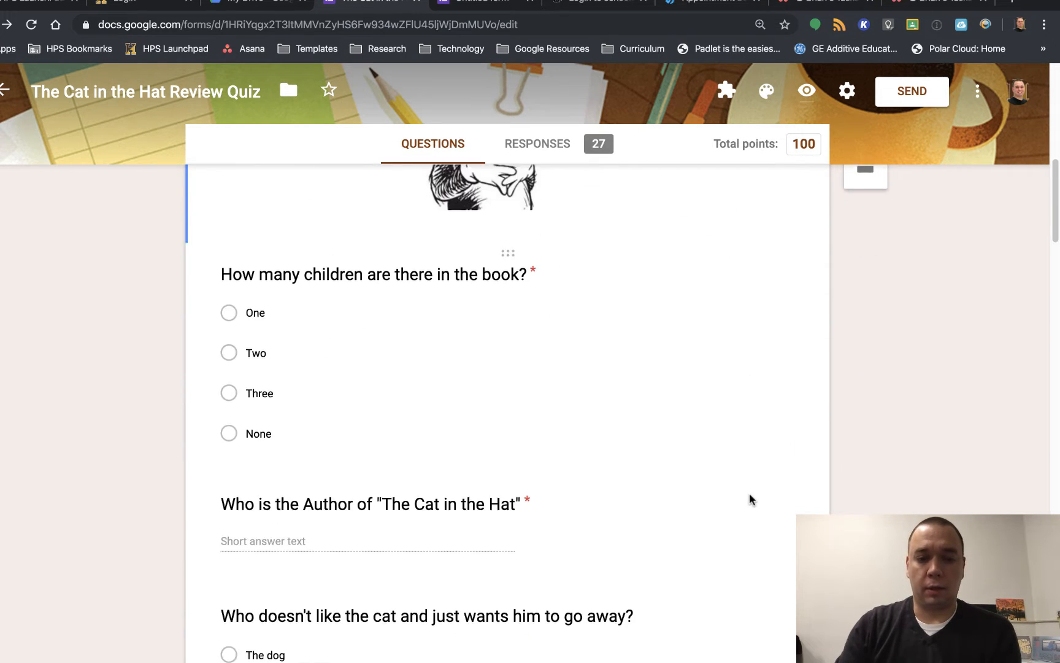
{"action": "left_click", "coordinate": [415, 345]}
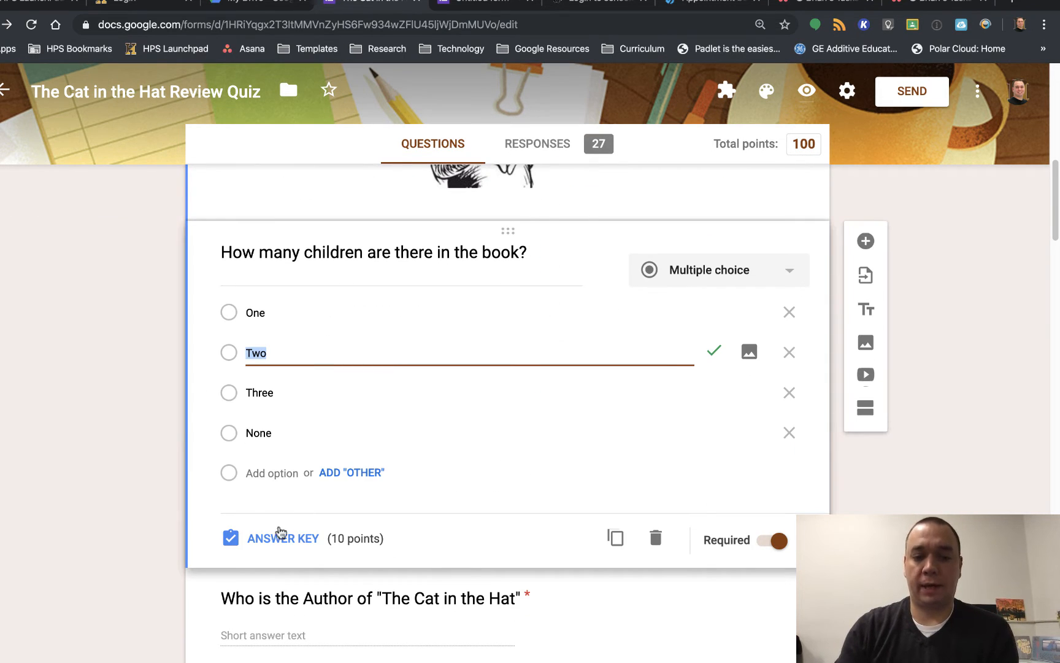
{"action": "left_click", "coordinate": [285, 540]}
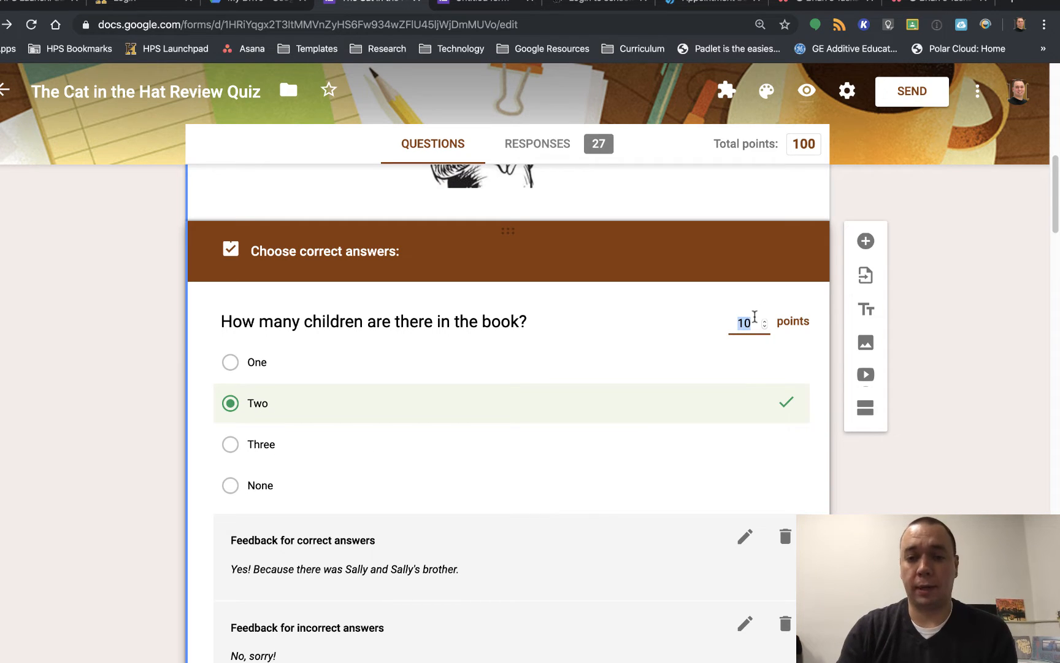
{"action": "scroll", "coordinate": [686, 394], "scroll_direction": "down", "scroll_amount": 3}
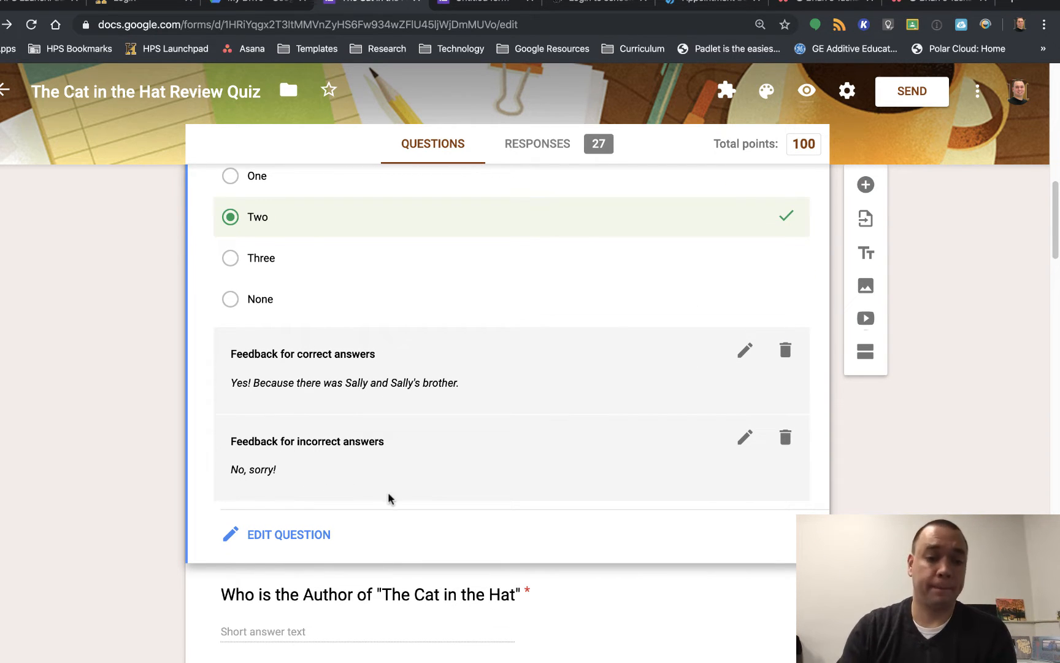
{"action": "left_click", "coordinate": [304, 538]}
{"action": "scroll", "coordinate": [421, 486], "scroll_direction": "up", "scroll_amount": 4}
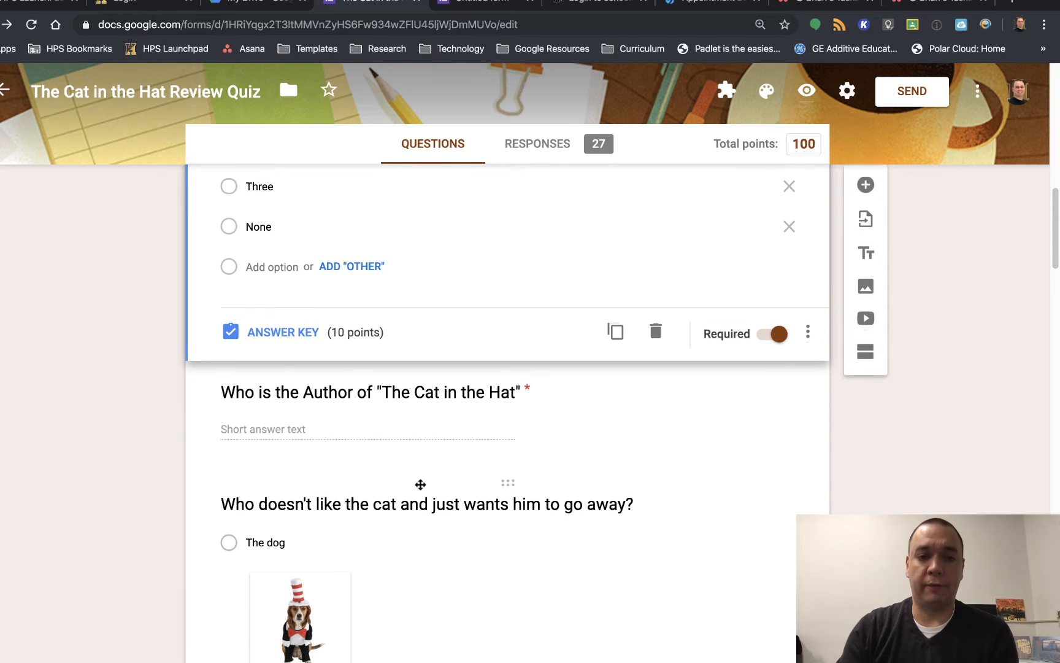
{"action": "scroll", "coordinate": [395, 486], "scroll_direction": "up", "scroll_amount": 3}
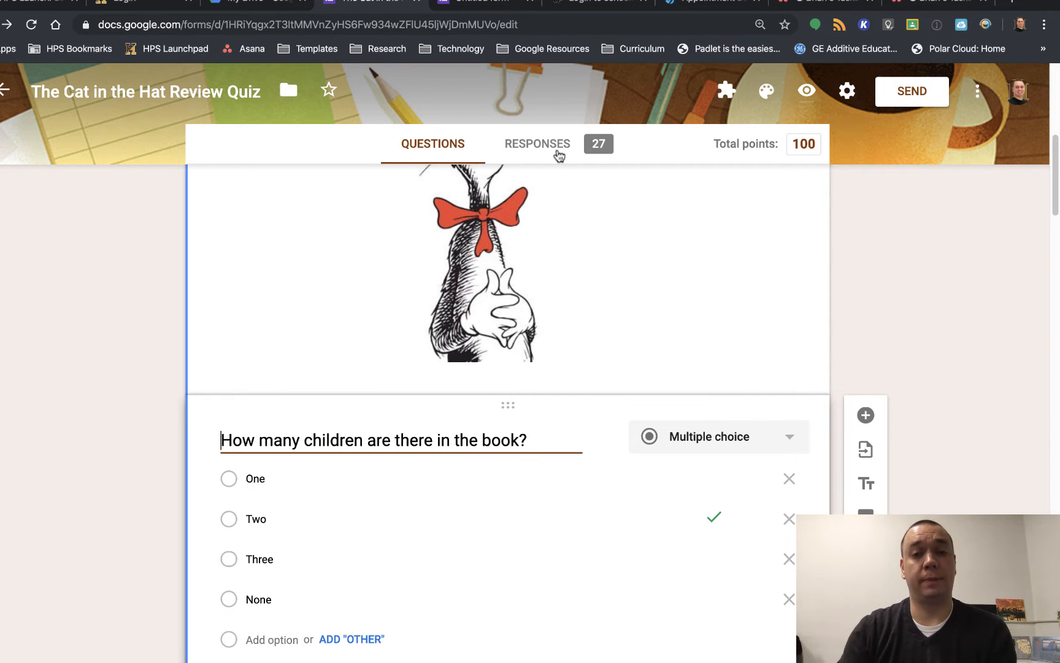
Examine the quiz's response summary, including score insights, frequently missed questions, individual scores and per-question charts
{"action": "left_click", "coordinate": [559, 155]}
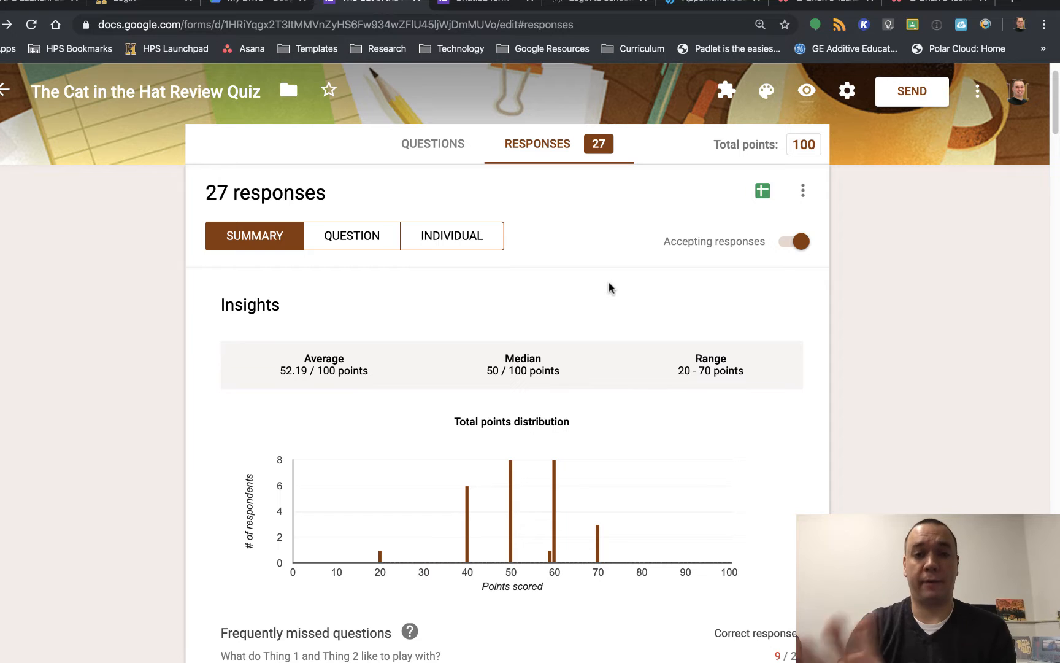
{"action": "scroll", "coordinate": [610, 287], "scroll_direction": "down", "scroll_amount": 3}
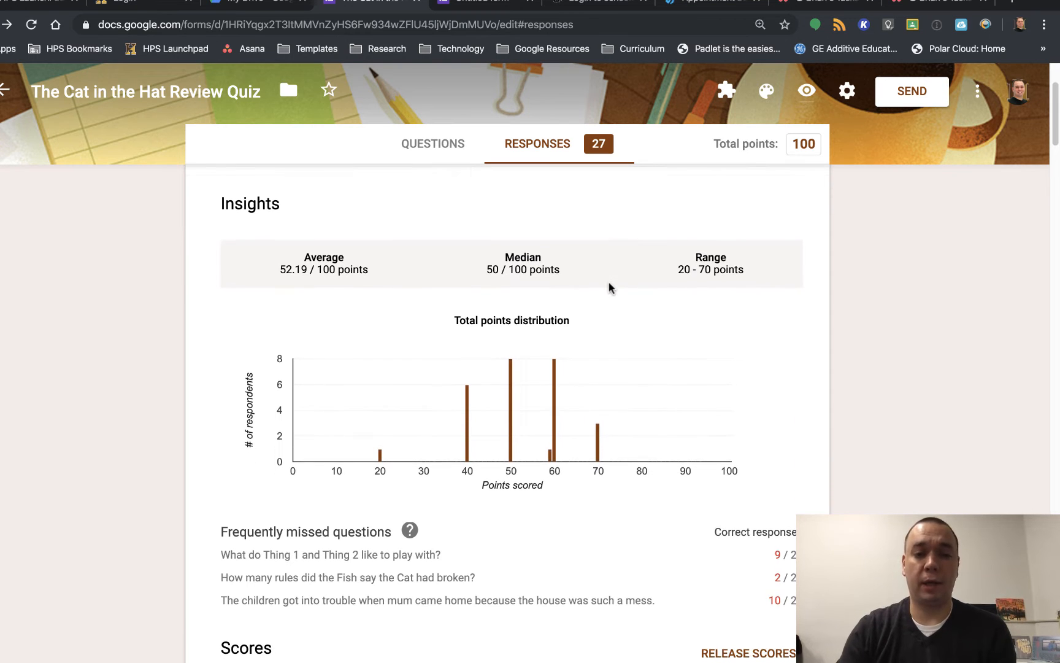
{"action": "scroll", "coordinate": [542, 339], "scroll_direction": "down", "scroll_amount": 5}
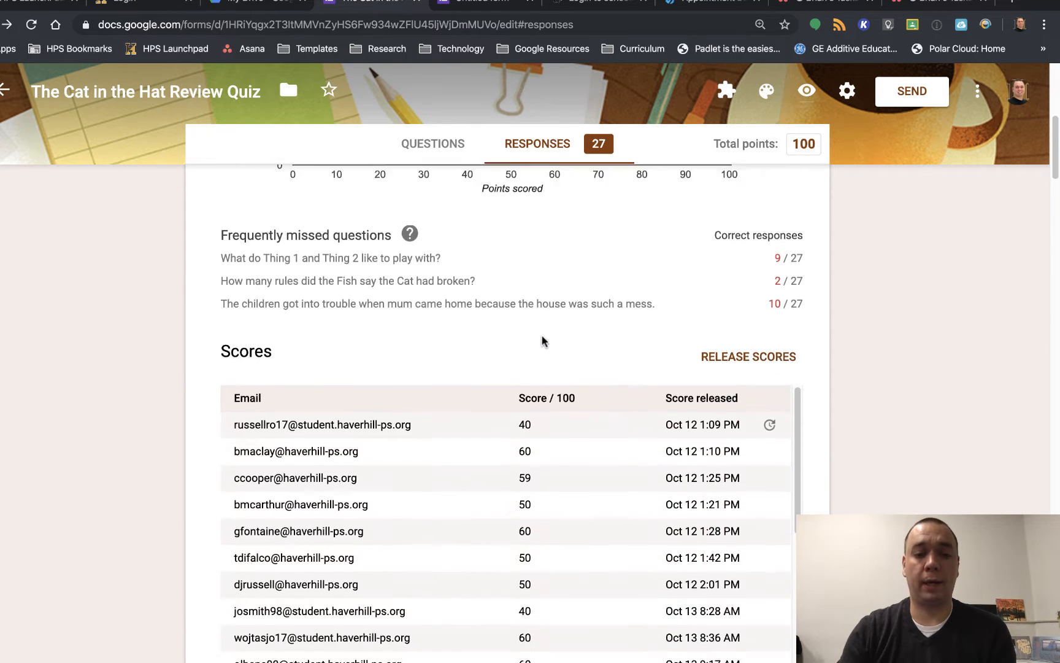
{"action": "scroll", "coordinate": [826, 431], "scroll_direction": "down", "scroll_amount": 8}
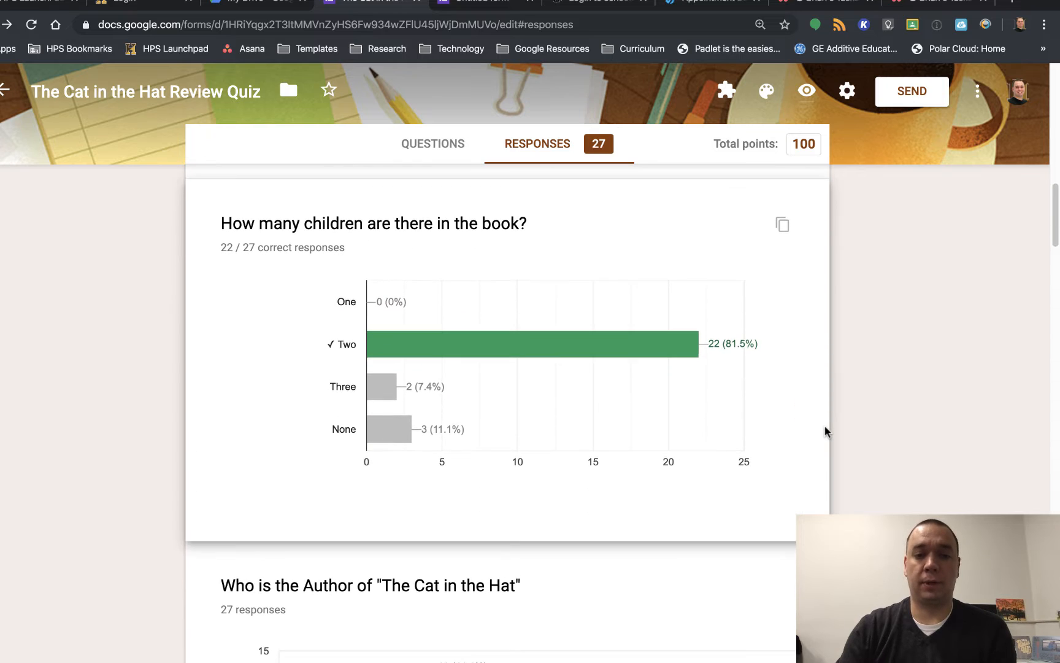
{"action": "scroll", "coordinate": [825, 432], "scroll_direction": "down", "scroll_amount": 5}
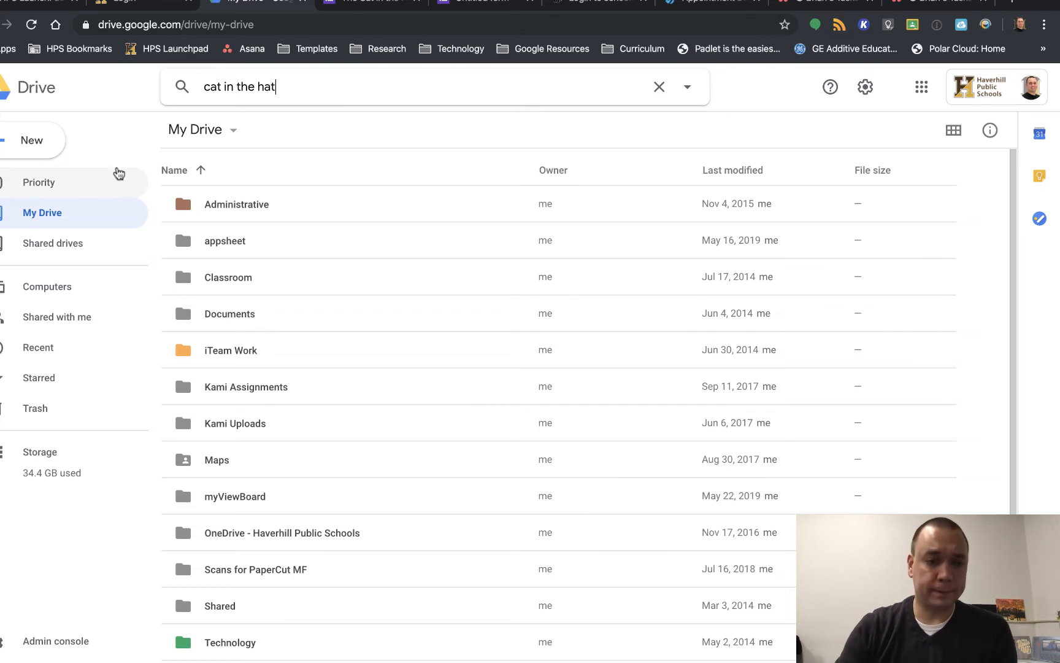
{"action": "left_click", "coordinate": [28, 142]}
{"action": "left_click", "coordinate": [28, 143]}
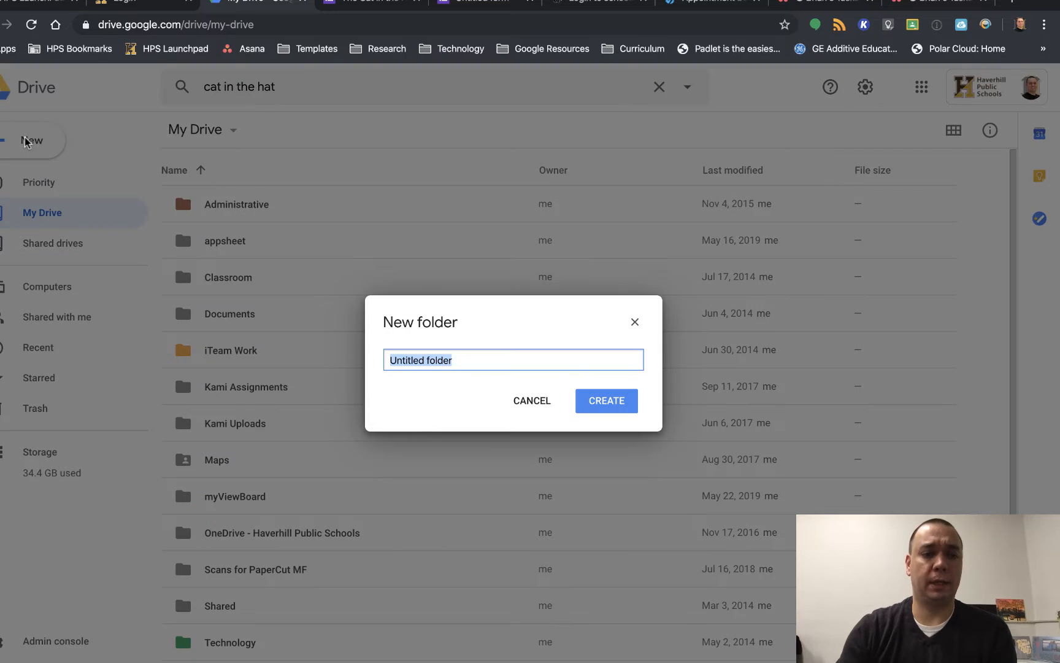
{"action": "left_click", "coordinate": [522, 402]}
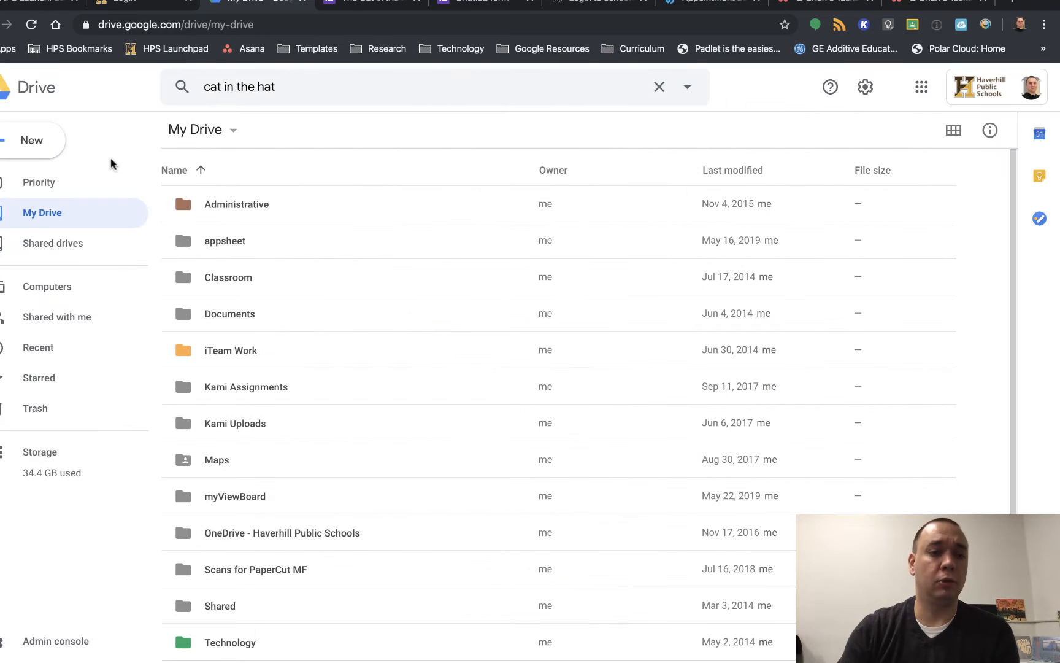
Create a new Google Form in My Drive from the Exit Ticket template in the general template gallery
{"action": "left_click", "coordinate": [46, 148]}
{"action": "mouse_move", "coordinate": [91, 317]}
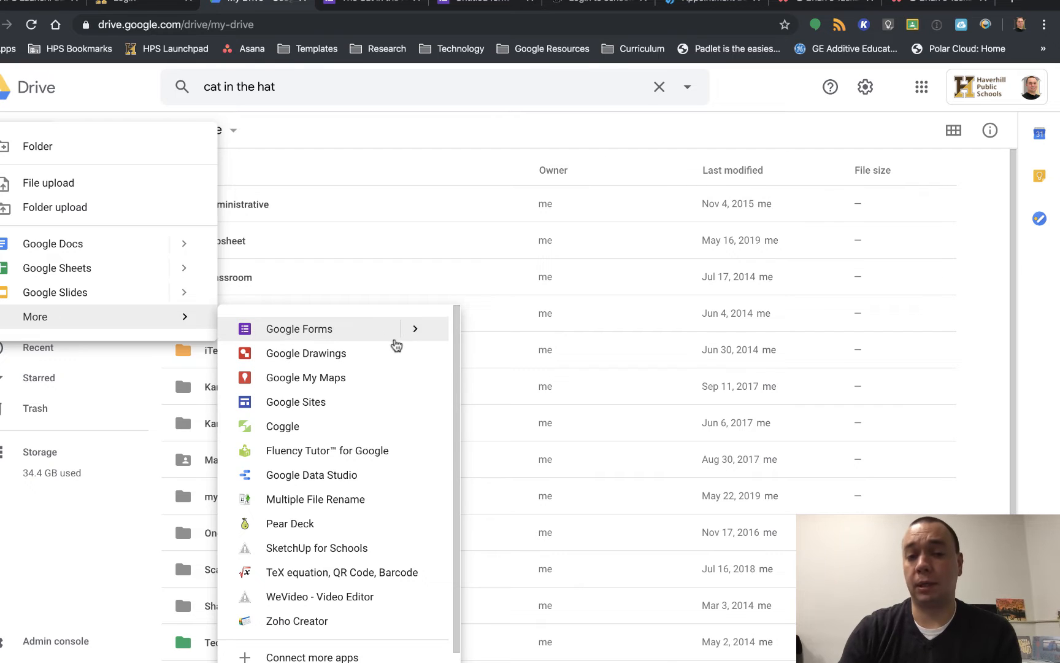
{"action": "mouse_move", "coordinate": [414, 339]}
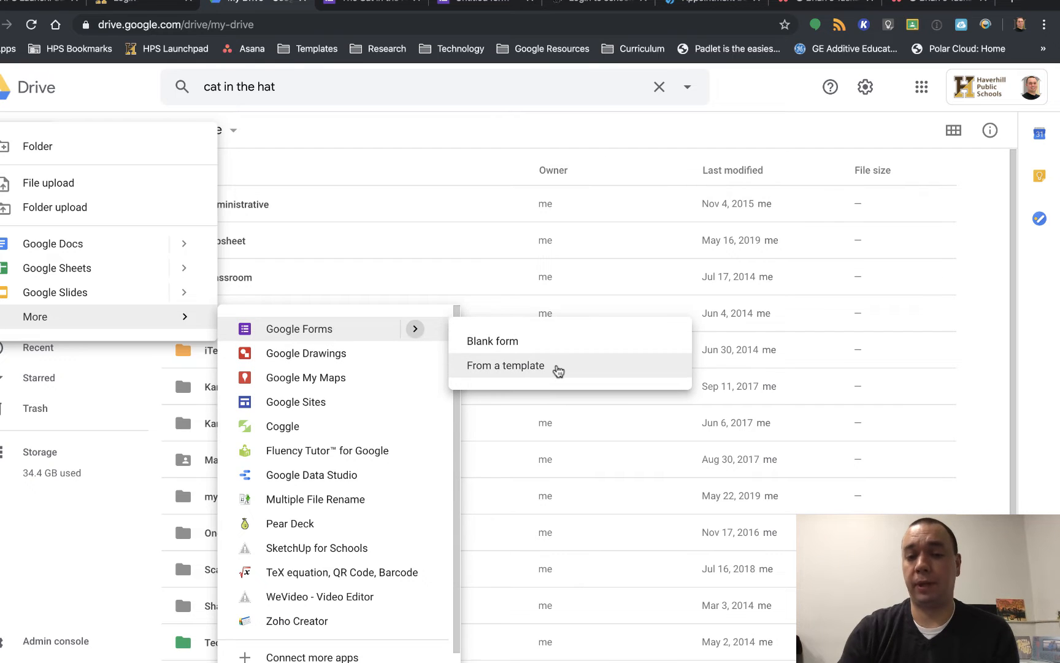
{"action": "left_click", "coordinate": [558, 369]}
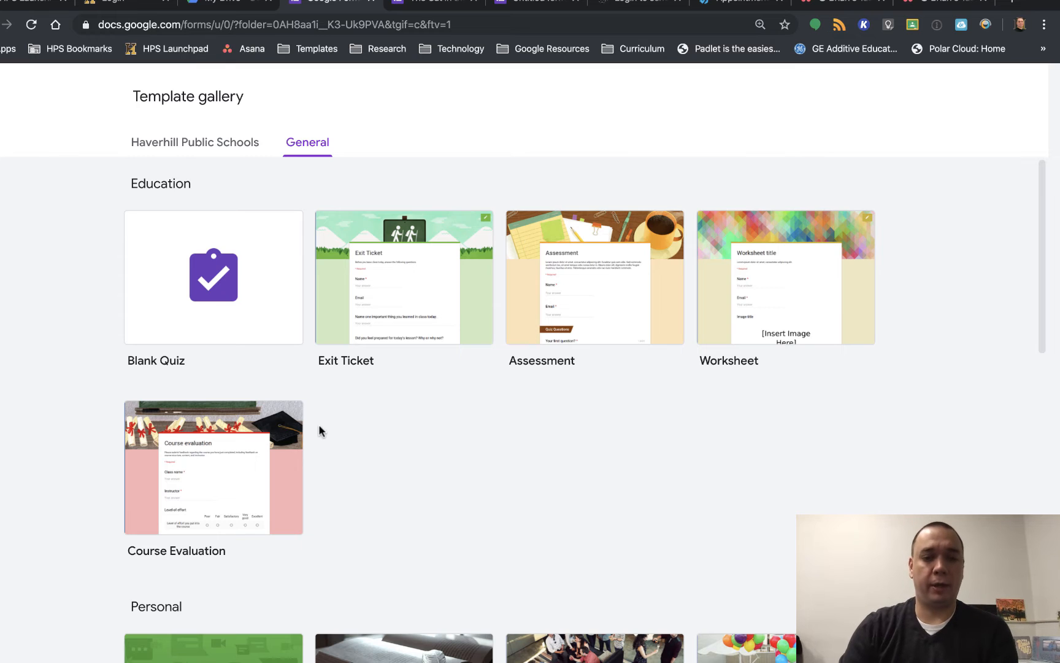
{"action": "left_click", "coordinate": [421, 318]}
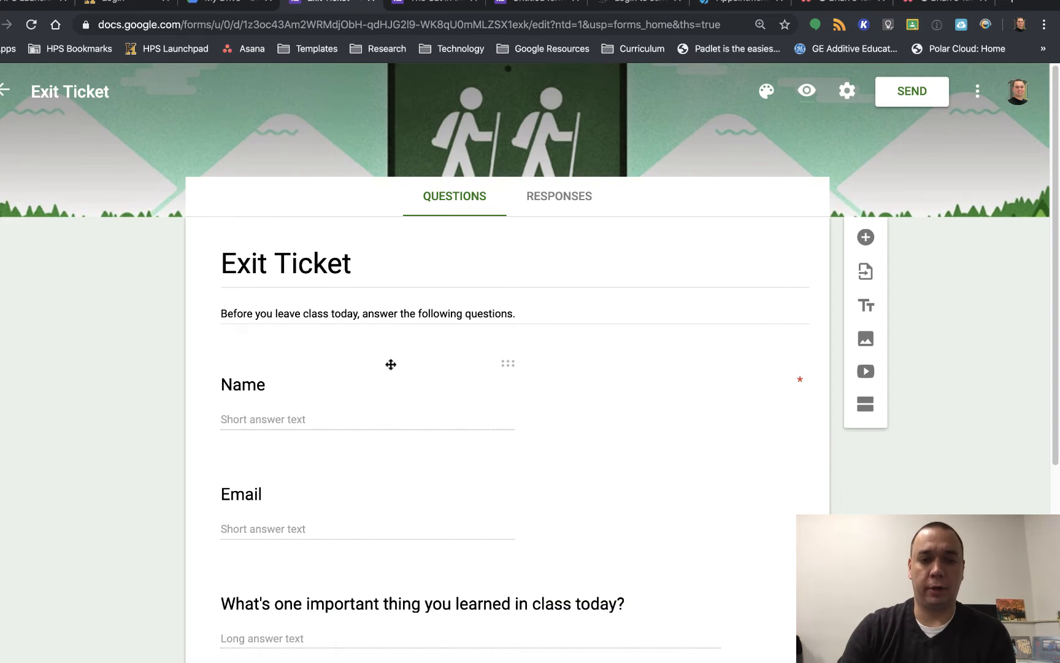
Add a linear scale question titled "How are you feeling today?" above the Name question
{"action": "scroll", "coordinate": [398, 381], "scroll_direction": "down", "scroll_amount": 5}
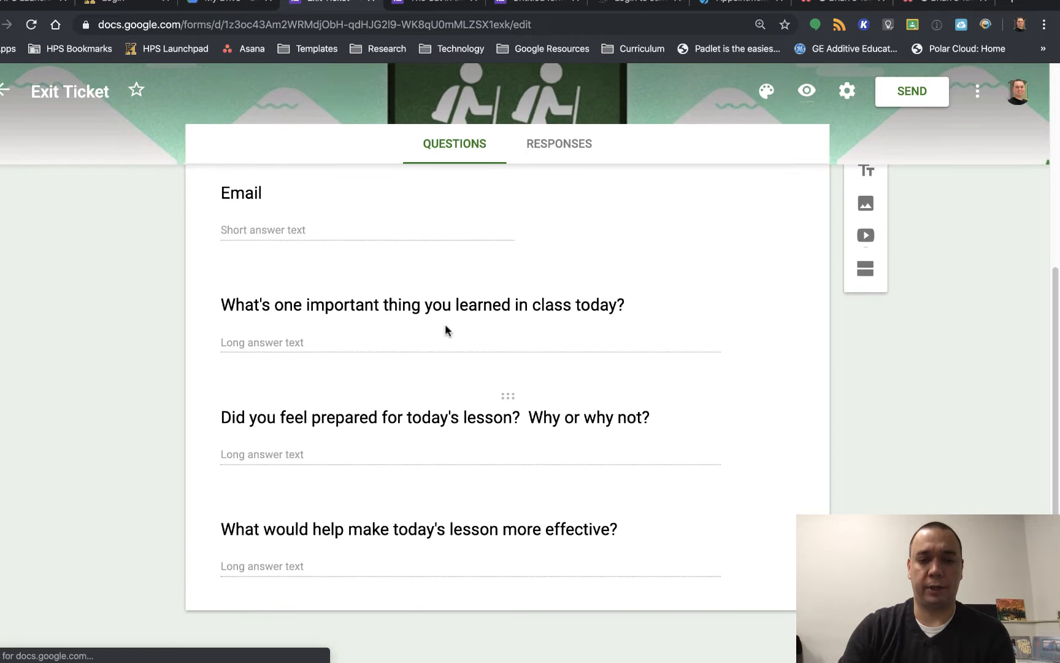
{"action": "scroll", "coordinate": [459, 426], "scroll_direction": "up", "scroll_amount": 5}
{"action": "scroll", "coordinate": [461, 429], "scroll_direction": "down", "scroll_amount": 2}
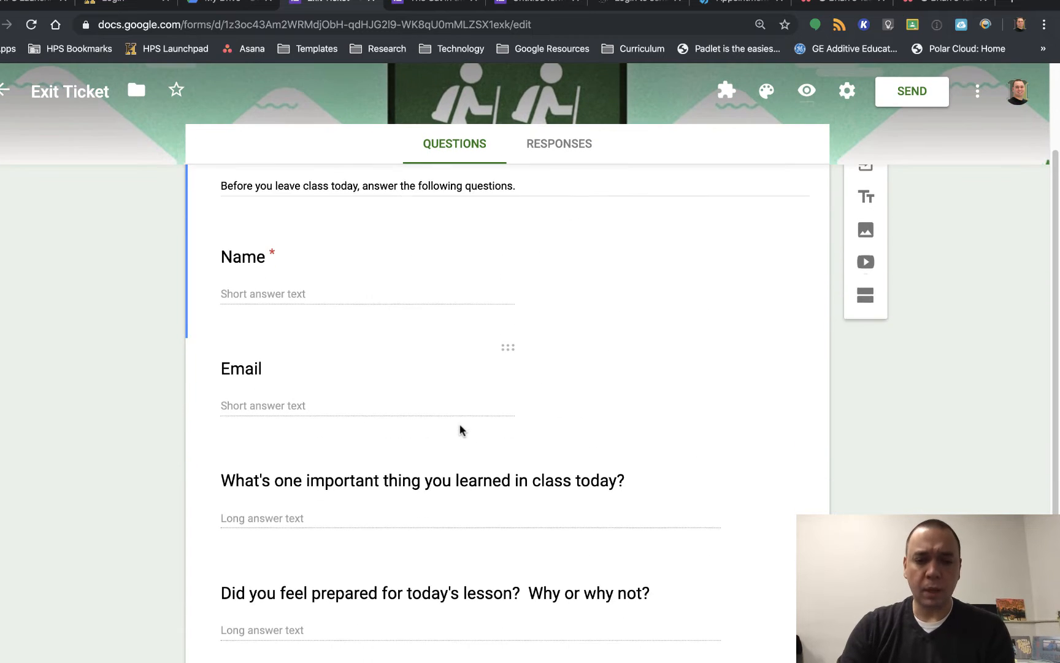
{"action": "scroll", "coordinate": [460, 429], "scroll_direction": "up", "scroll_amount": 3}
{"action": "scroll", "coordinate": [567, 421], "scroll_direction": "down", "scroll_amount": 2}
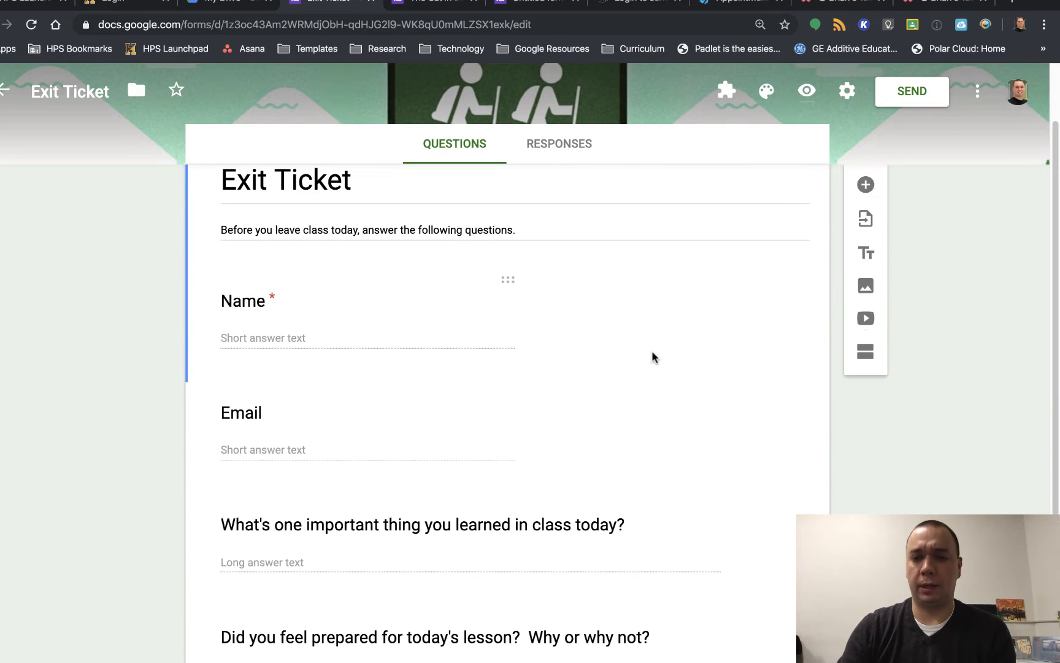
{"action": "left_click", "coordinate": [866, 184]}
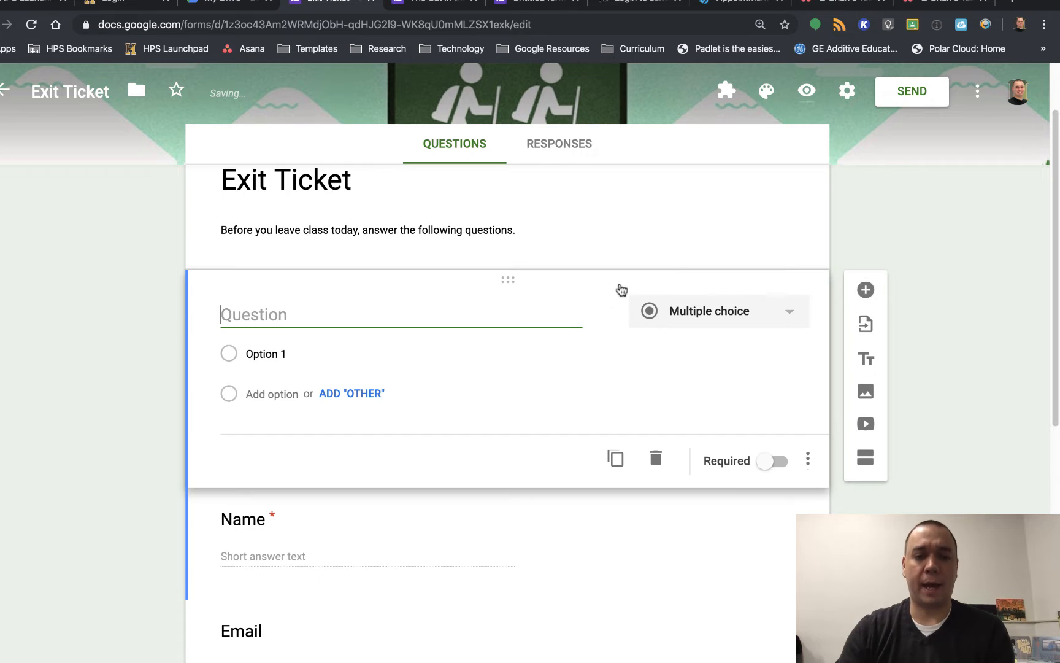
{"action": "left_click", "coordinate": [737, 305]}
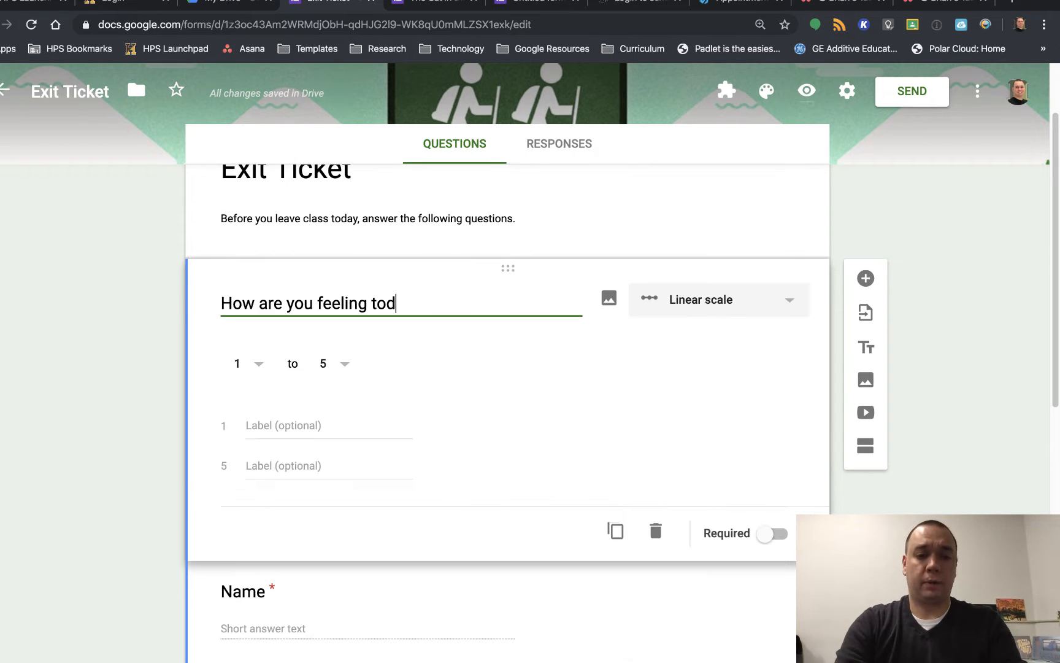
{"action": "type", "text": "ay?"}
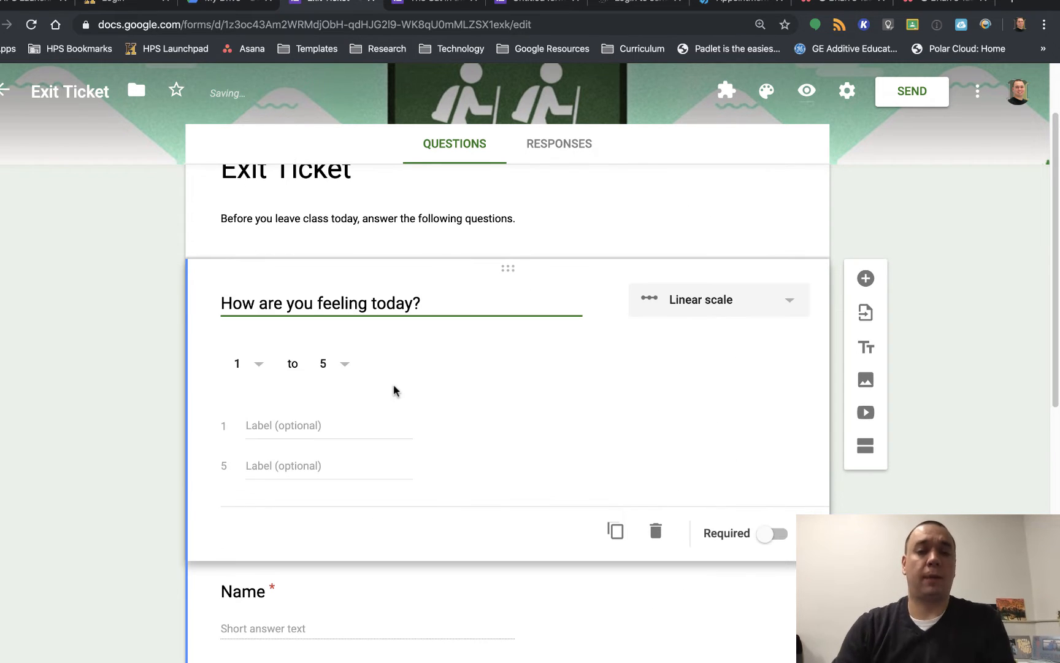
Label the feeling question's scale ends "Poor" for 1 and "Best day ever!" for 5
{"action": "left_click", "coordinate": [292, 426]}
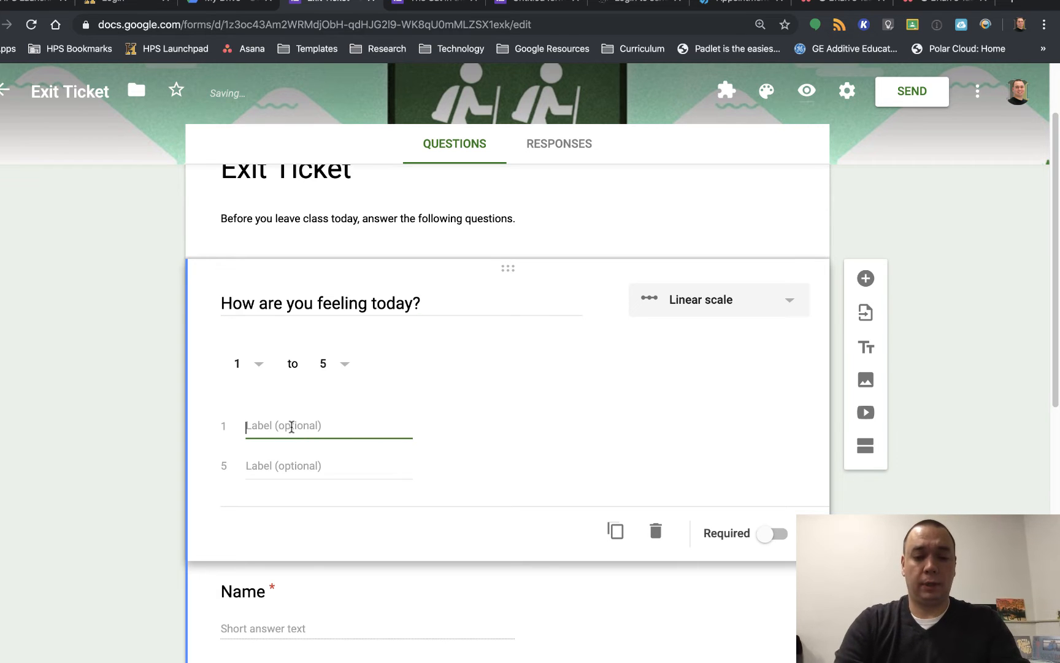
{"action": "type", "text": "Poor"}
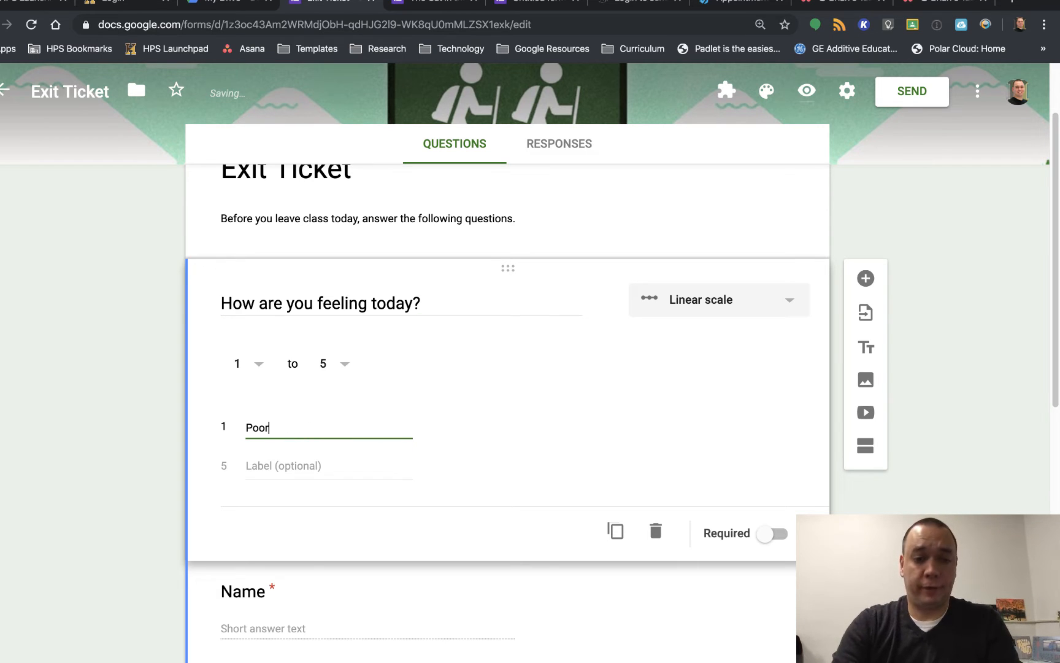
{"action": "key", "text": "Tab"}
{"action": "type", "text": "Best da"}
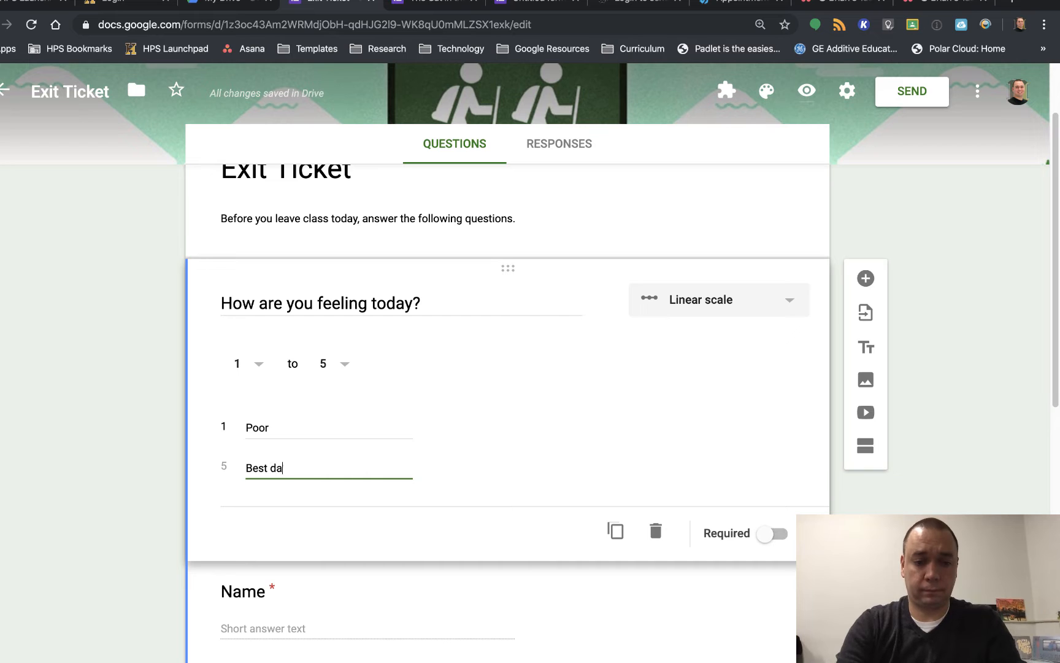
{"action": "type", "text": "y ever!"}
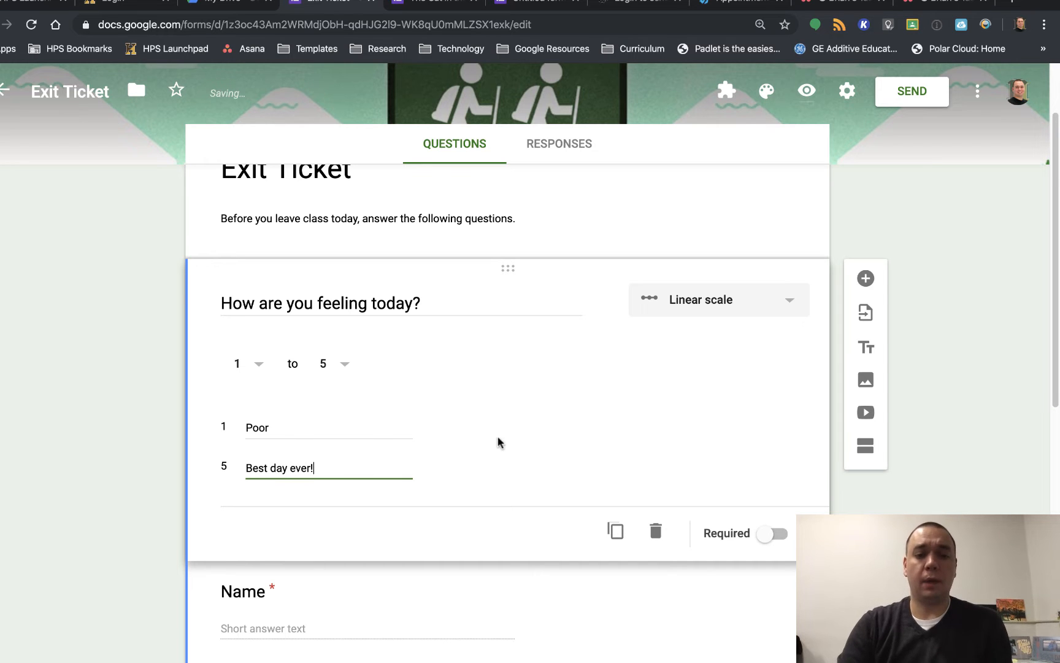
{"action": "left_click", "coordinate": [580, 455]}
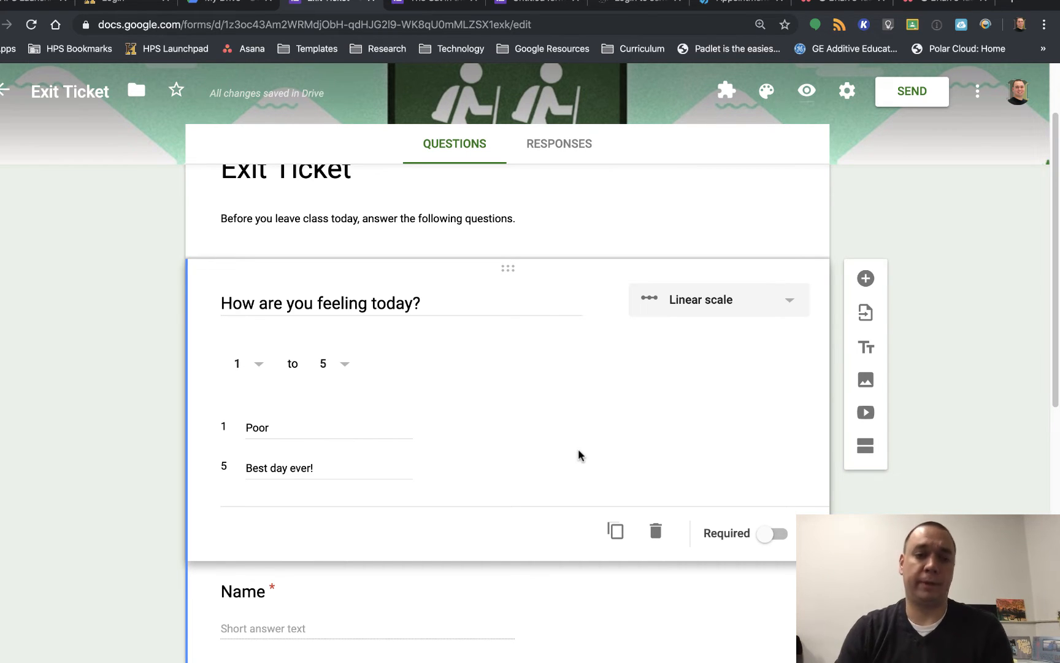
{"action": "scroll", "coordinate": [578, 449], "scroll_direction": "up", "scroll_amount": 2}
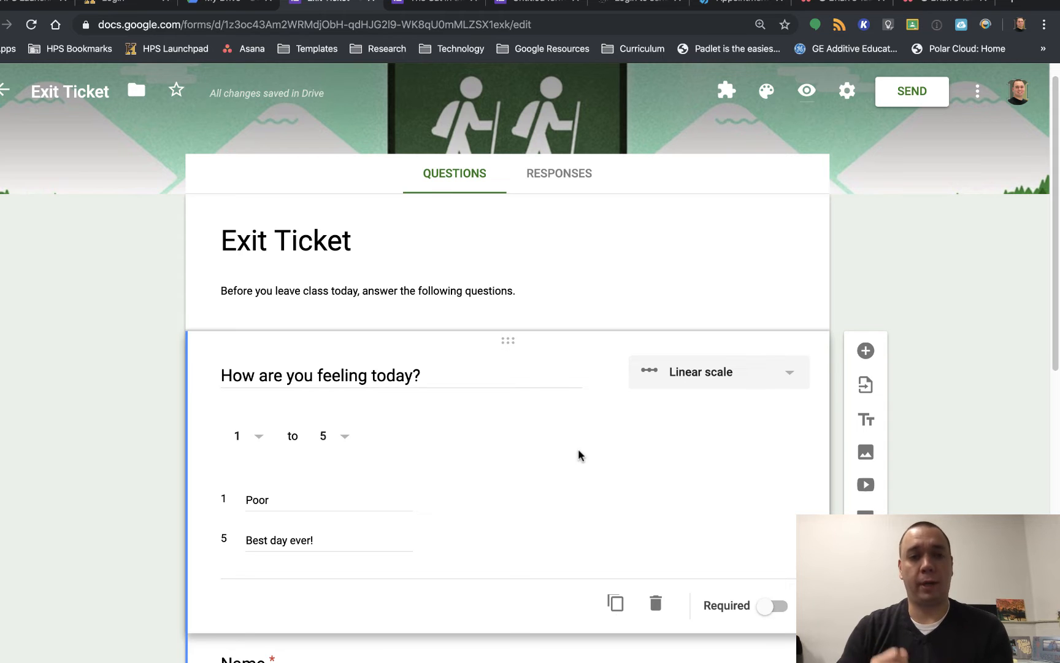
Review the remaining Exit Ticket template questions below the feeling question, from Name through the lesson effectiveness question
{"action": "scroll", "coordinate": [578, 454], "scroll_direction": "down", "scroll_amount": 1}
{"action": "scroll", "coordinate": [459, 480], "scroll_direction": "down", "scroll_amount": 2}
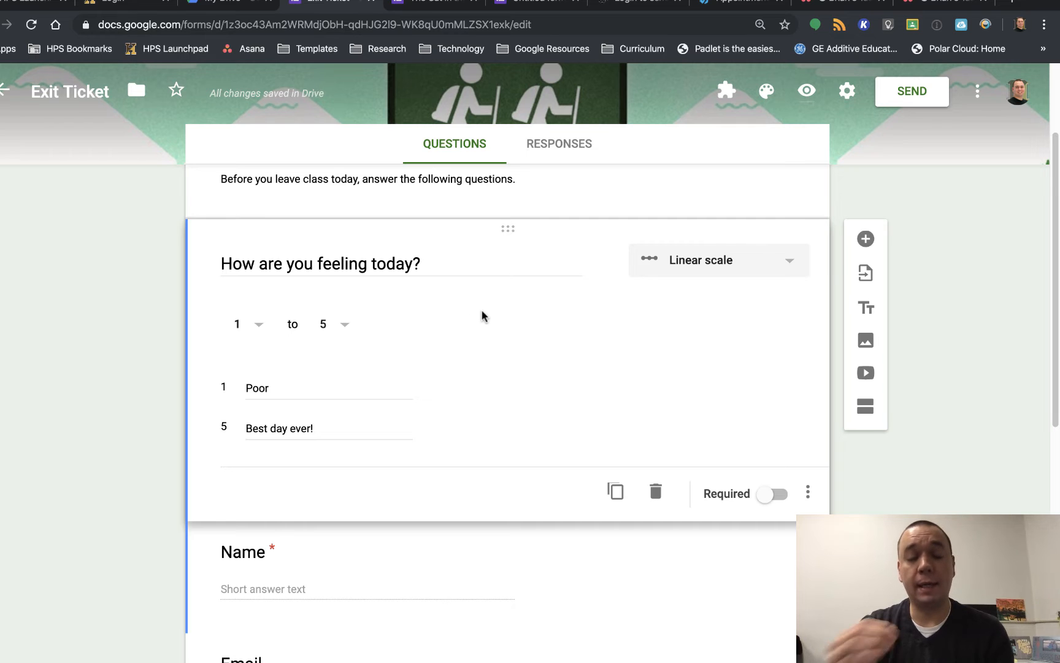
{"action": "scroll", "coordinate": [483, 315], "scroll_direction": "down", "scroll_amount": 6}
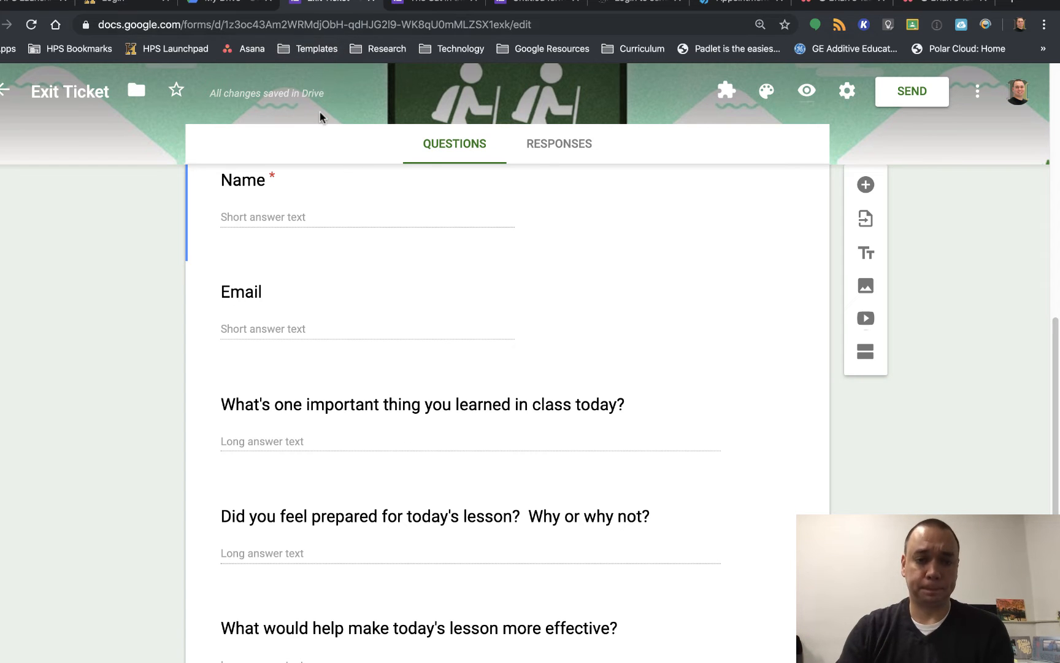
{"action": "scroll", "coordinate": [372, 251], "scroll_direction": "up", "scroll_amount": 7}
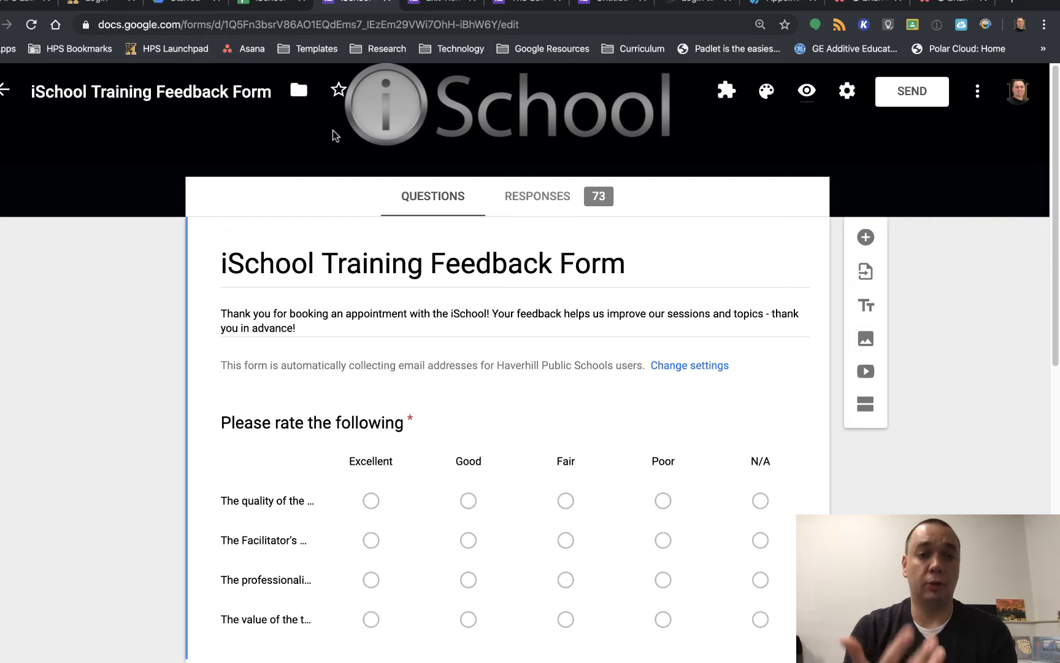
Examine the response summary of the iSchool Training Feedback Form, including the ratings chart and the questions-answered chart
{"action": "left_click", "coordinate": [572, 200]}
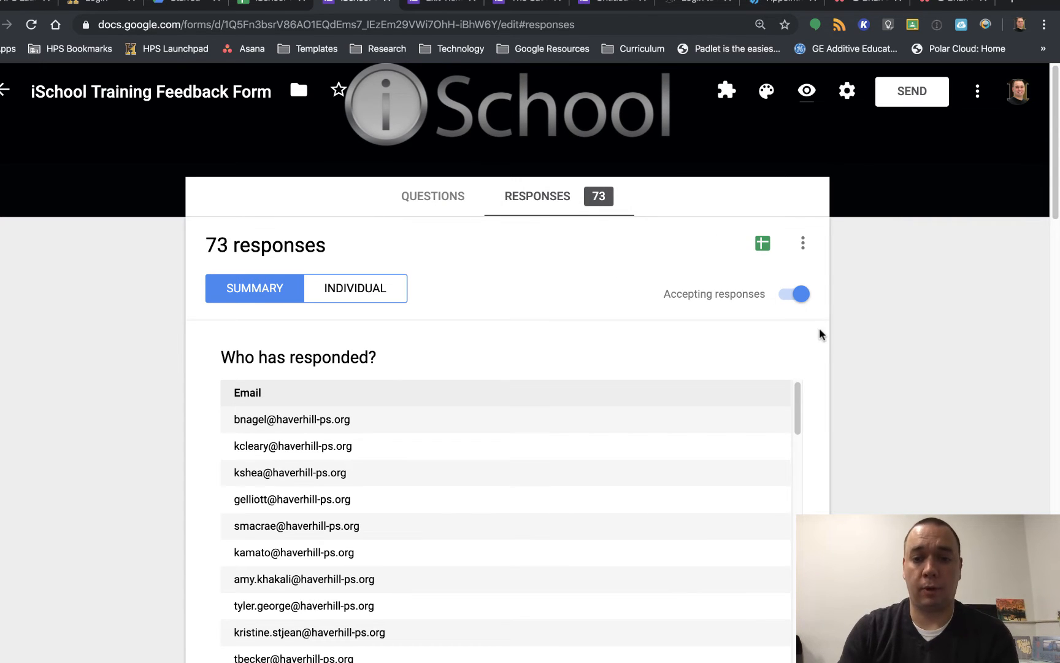
{"action": "scroll", "coordinate": [840, 364], "scroll_direction": "down", "scroll_amount": 9}
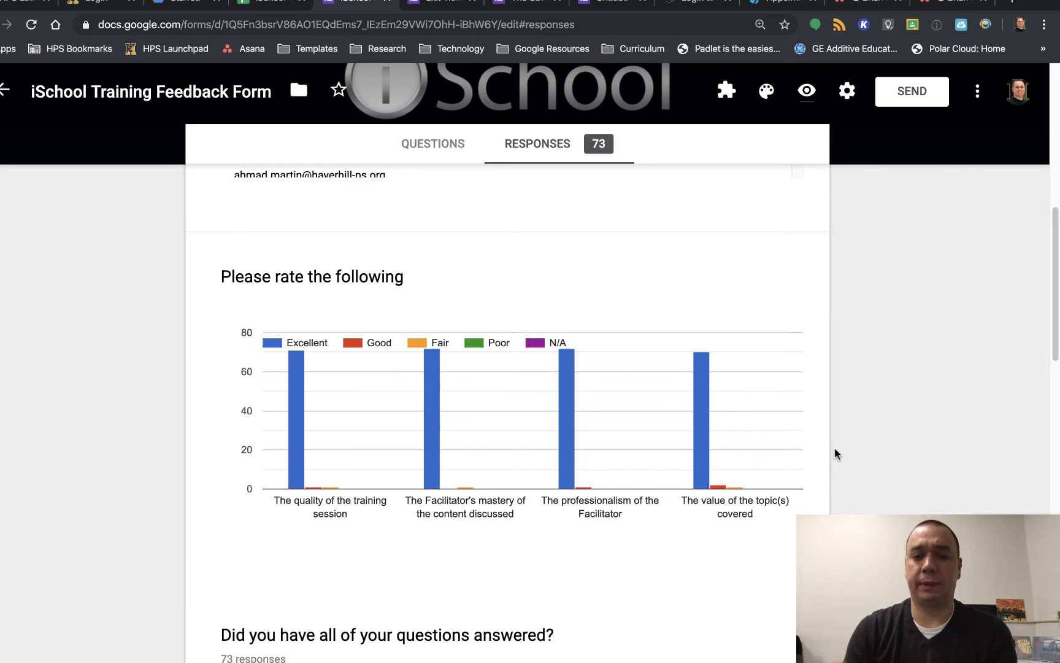
{"action": "scroll", "coordinate": [836, 454], "scroll_direction": "down", "scroll_amount": 5}
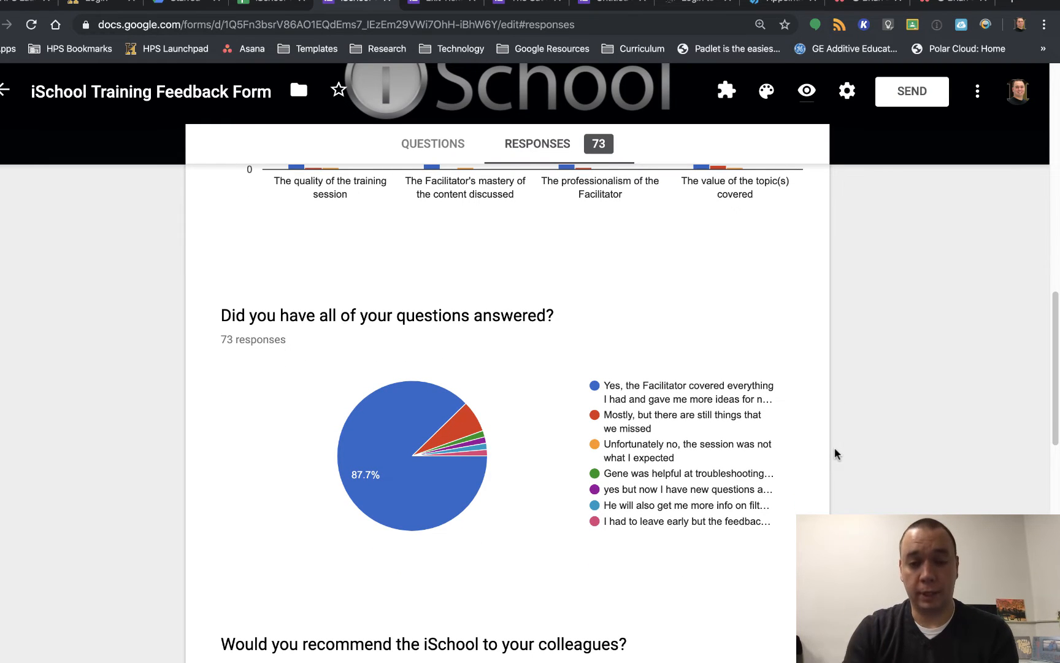
Copy the "Did you have all of your questions answered?" chart and paste it into a new Google Docs document created from Drive
{"action": "mouse_move", "coordinate": [804, 375]}
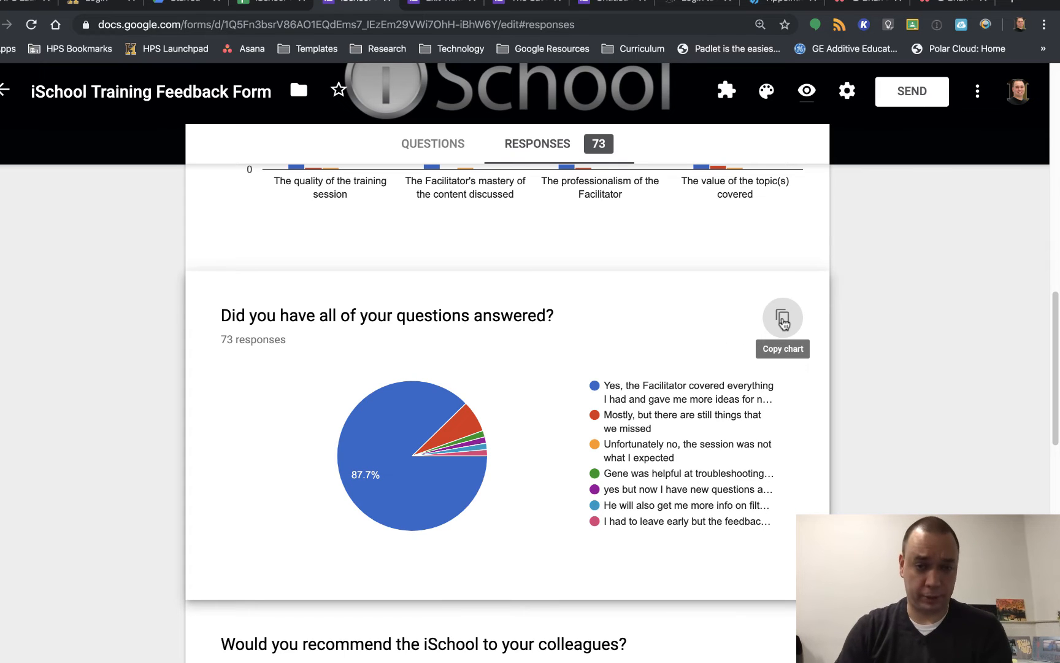
{"action": "left_click", "coordinate": [784, 322]}
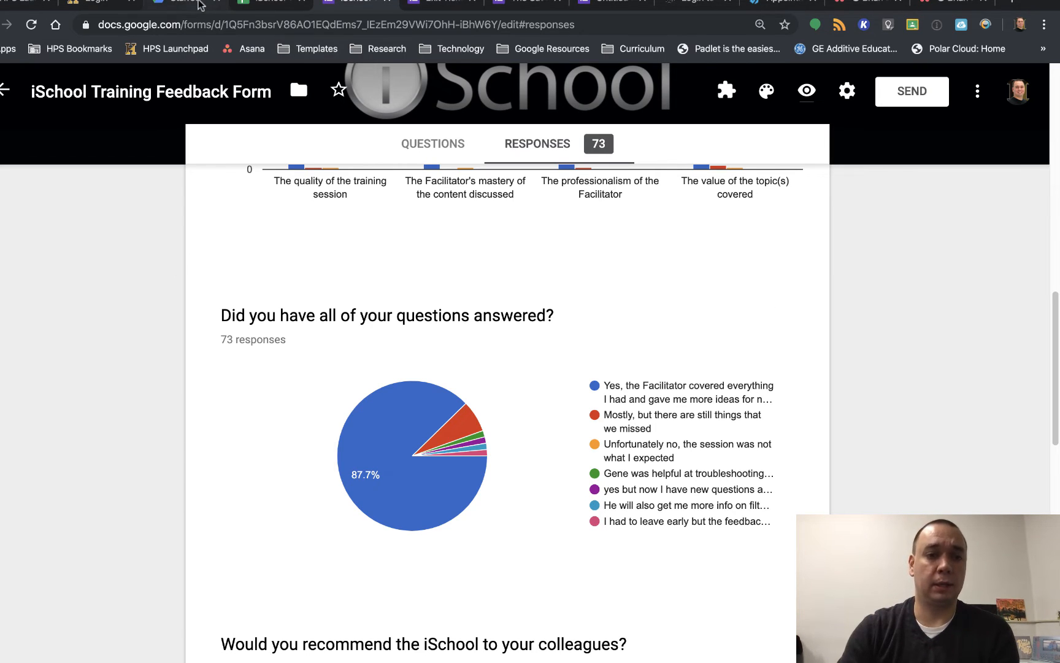
{"action": "left_click", "coordinate": [197, 5]}
{"action": "left_click", "coordinate": [34, 137]}
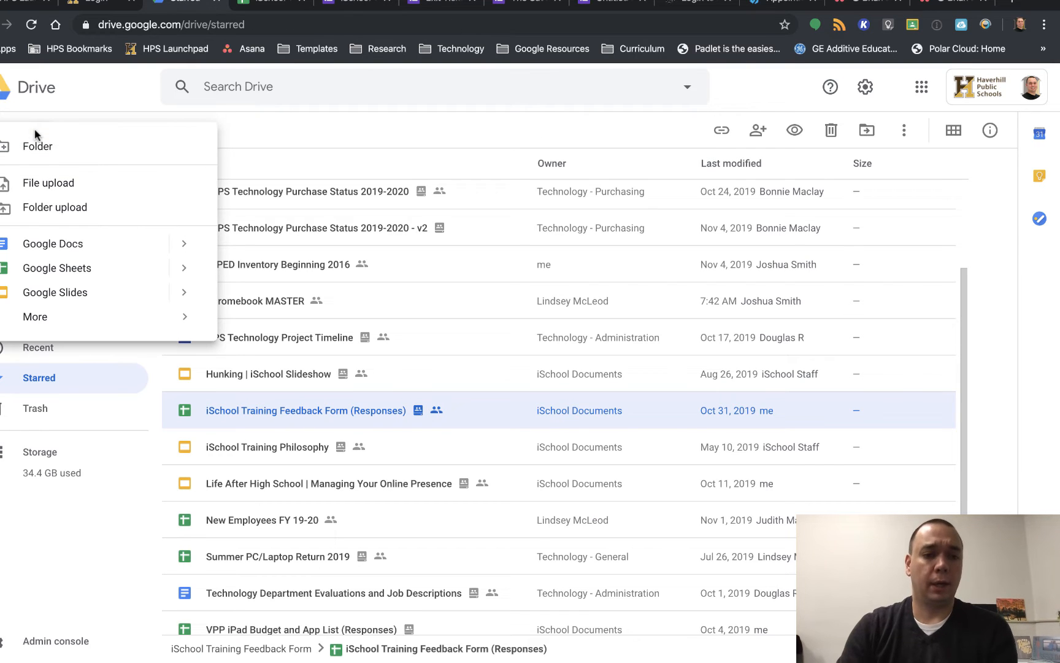
{"action": "left_click", "coordinate": [64, 238]}
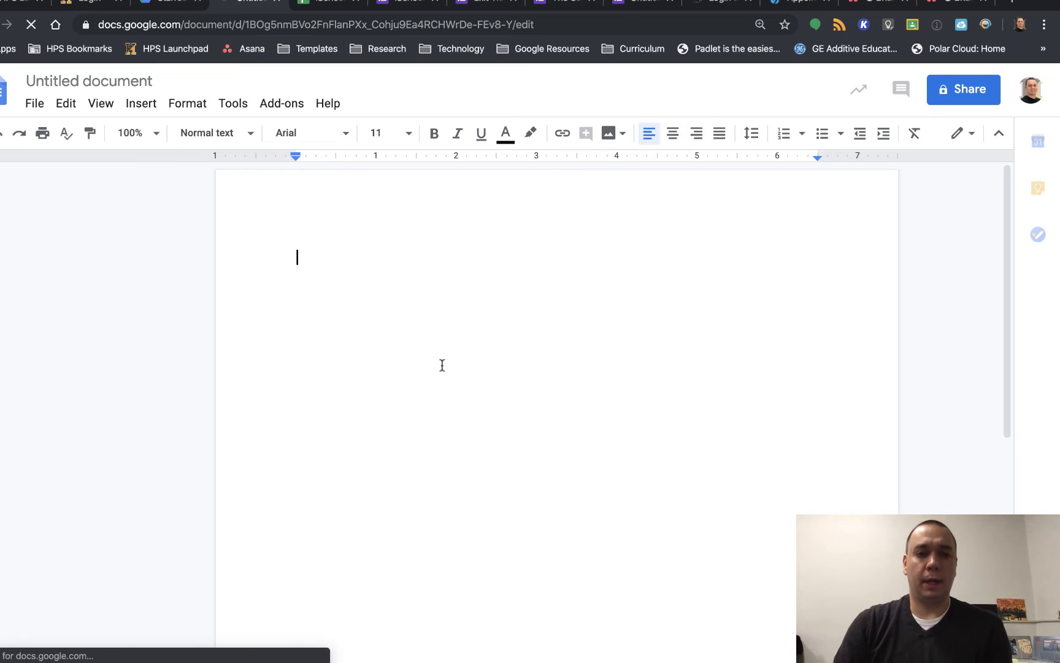
{"action": "key", "text": "super+v"}
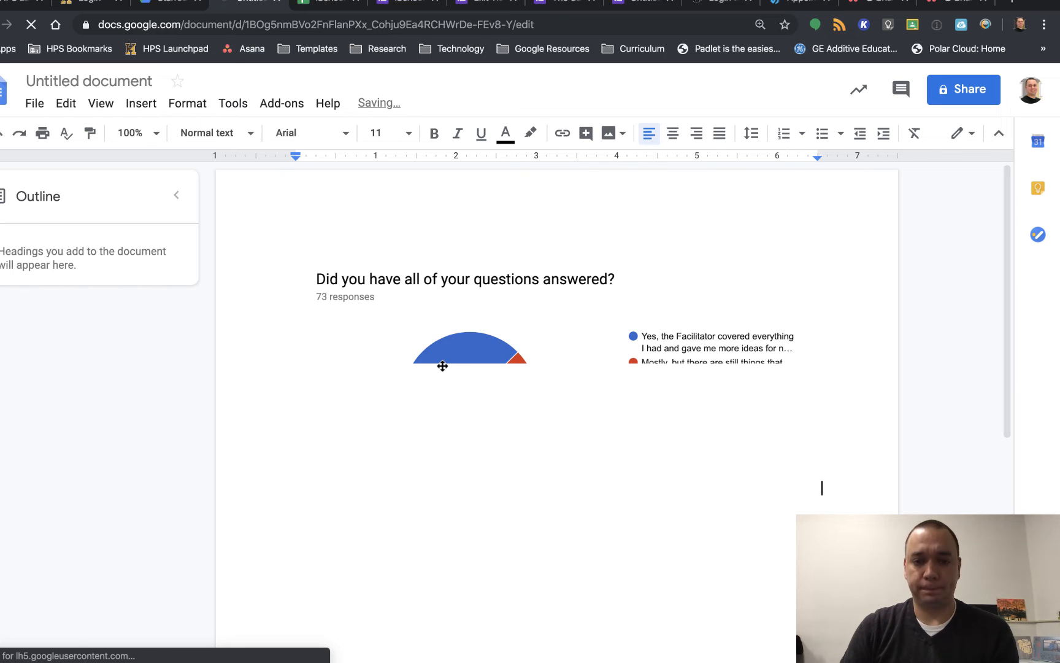
{"action": "left_click", "coordinate": [442, 365]}
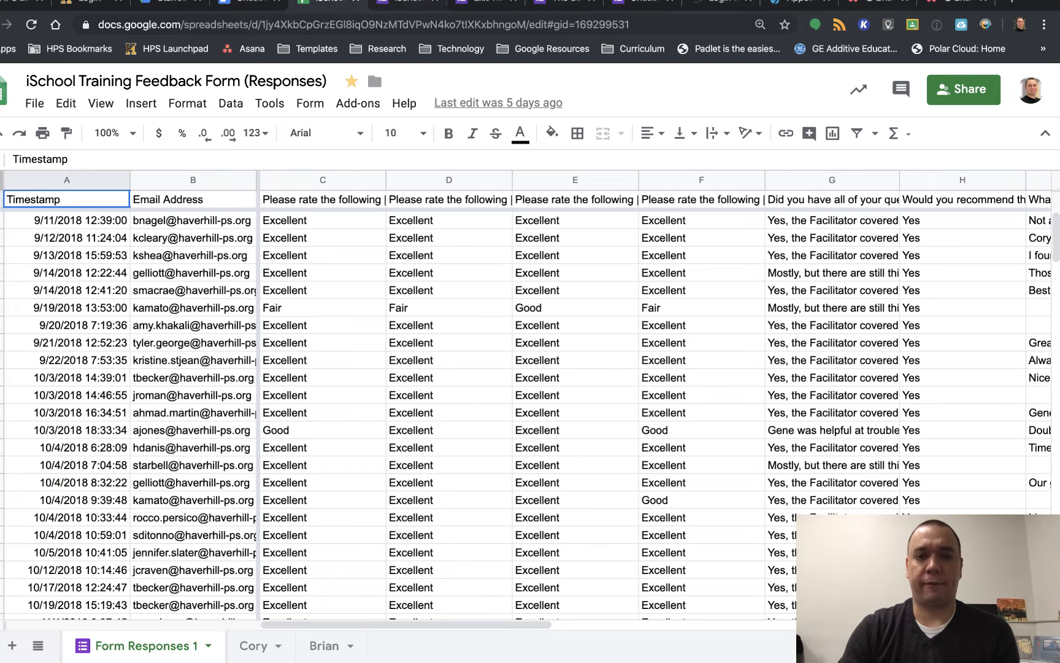
Return to the iSchool Training Feedback Form's responses and open the linked response spreadsheet in Google Sheets
{"action": "key", "text": "ctrl+Tab"}
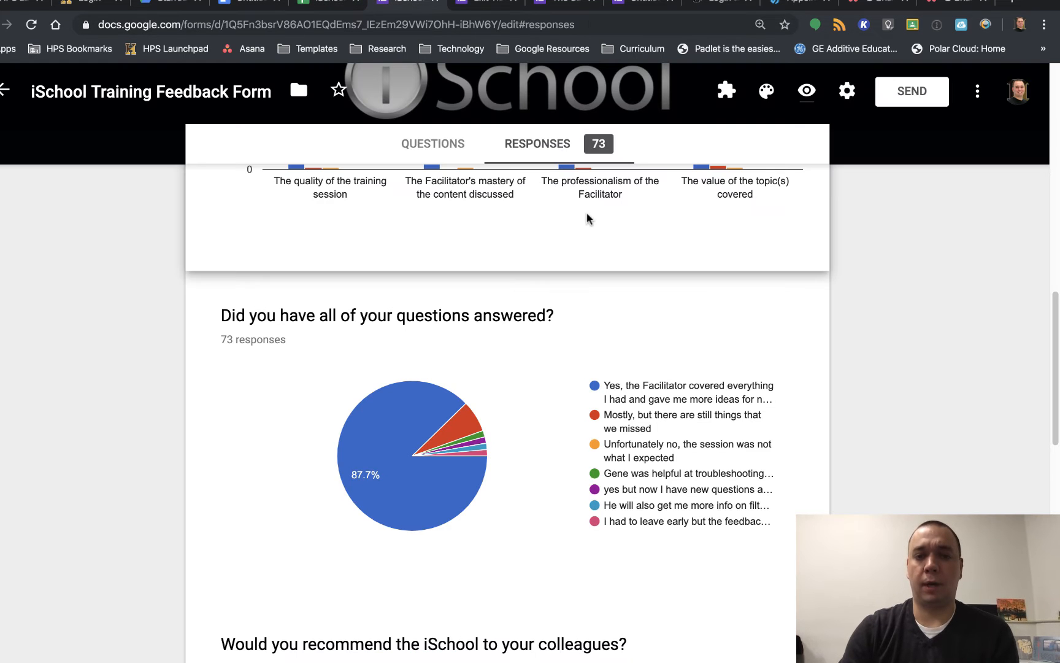
{"action": "scroll", "coordinate": [588, 218], "scroll_direction": "up", "scroll_amount": 8}
{"action": "scroll", "coordinate": [574, 184], "scroll_direction": "up", "scroll_amount": 6}
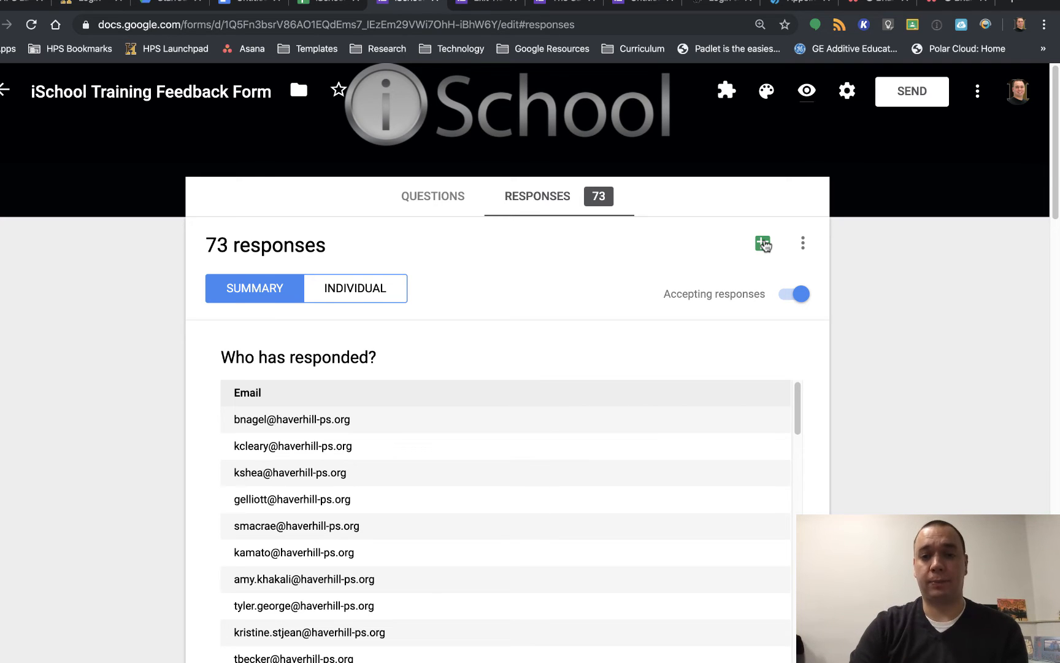
{"action": "left_click", "coordinate": [764, 243]}
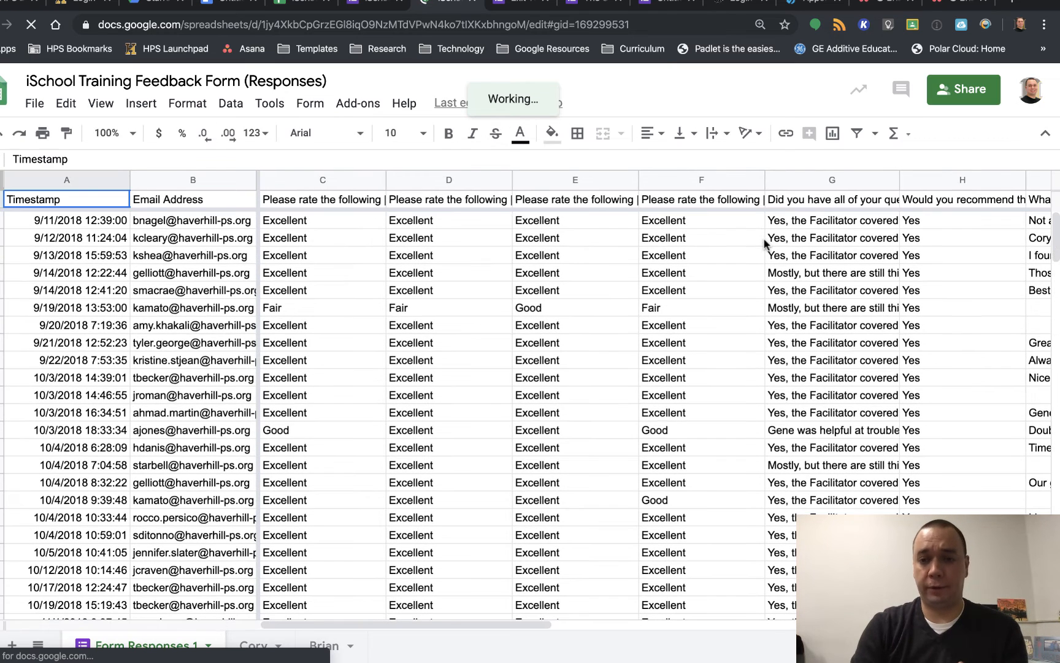
Sort the response sheet by the Timestamp column from Z to A
{"action": "left_click", "coordinate": [98, 179]}
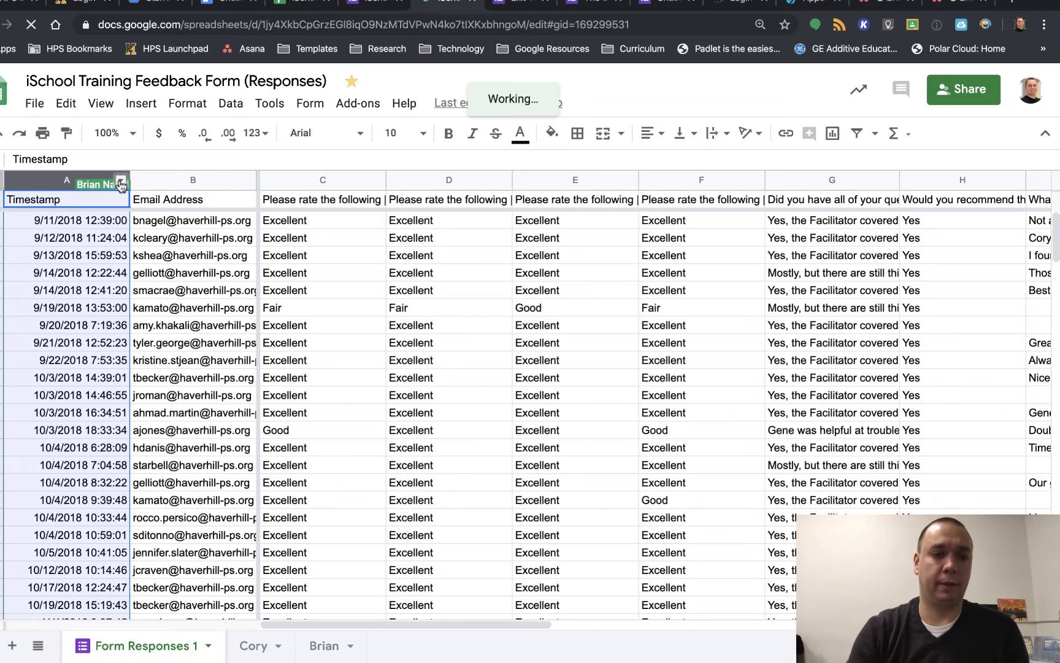
{"action": "left_click", "coordinate": [121, 182]}
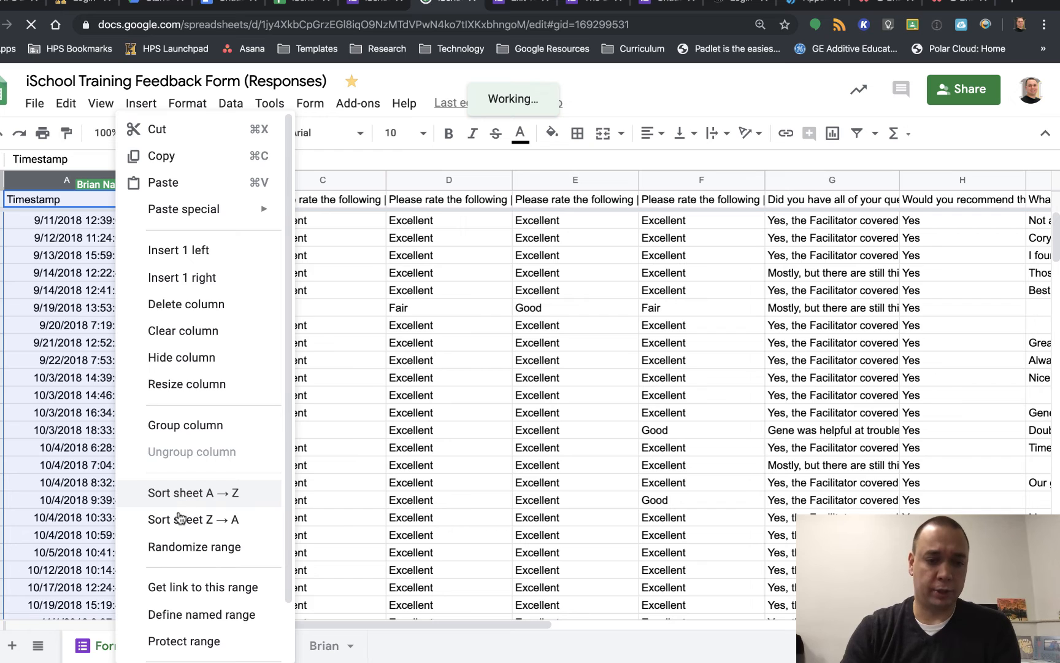
{"action": "left_click", "coordinate": [232, 521]}
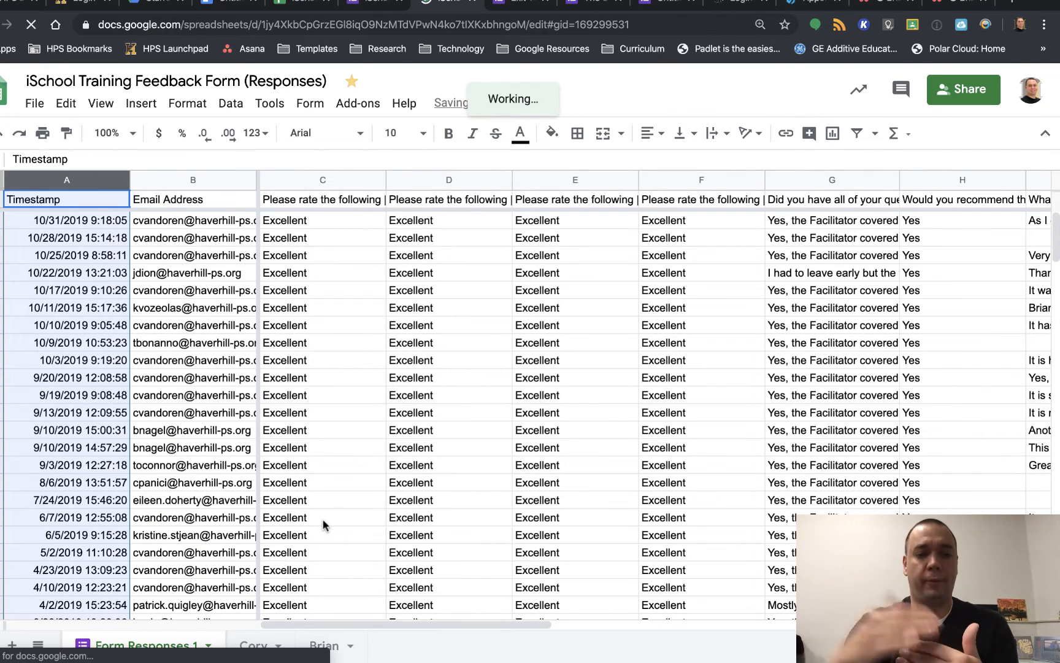
Sort the response sheet by the Email Address column from A to Z
{"action": "left_click", "coordinate": [210, 182]}
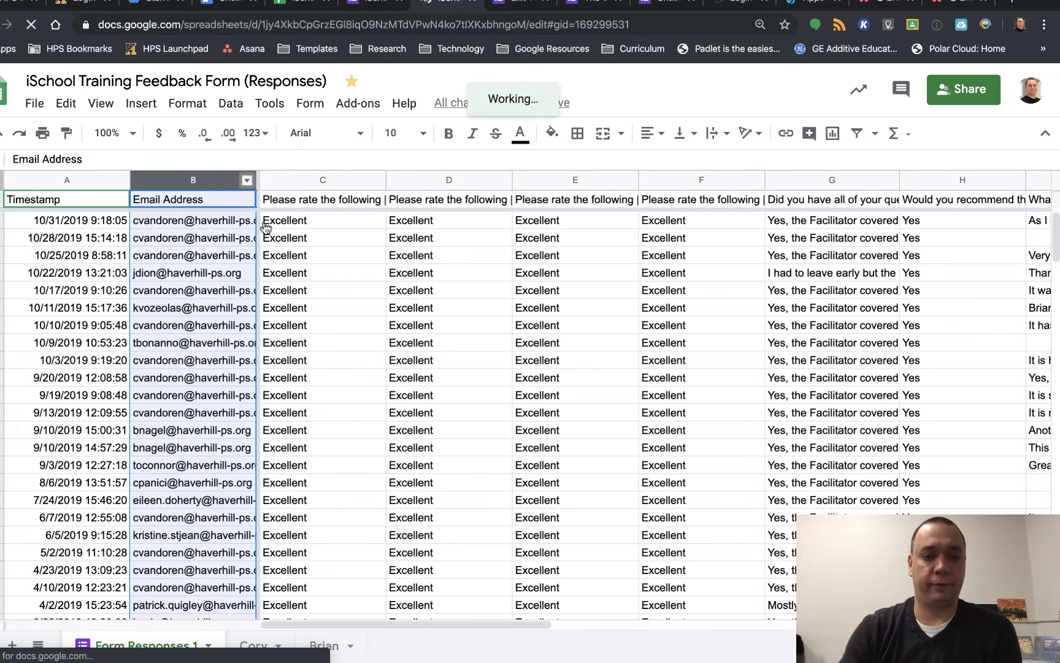
{"action": "left_click", "coordinate": [248, 180]}
{"action": "left_click", "coordinate": [314, 492]}
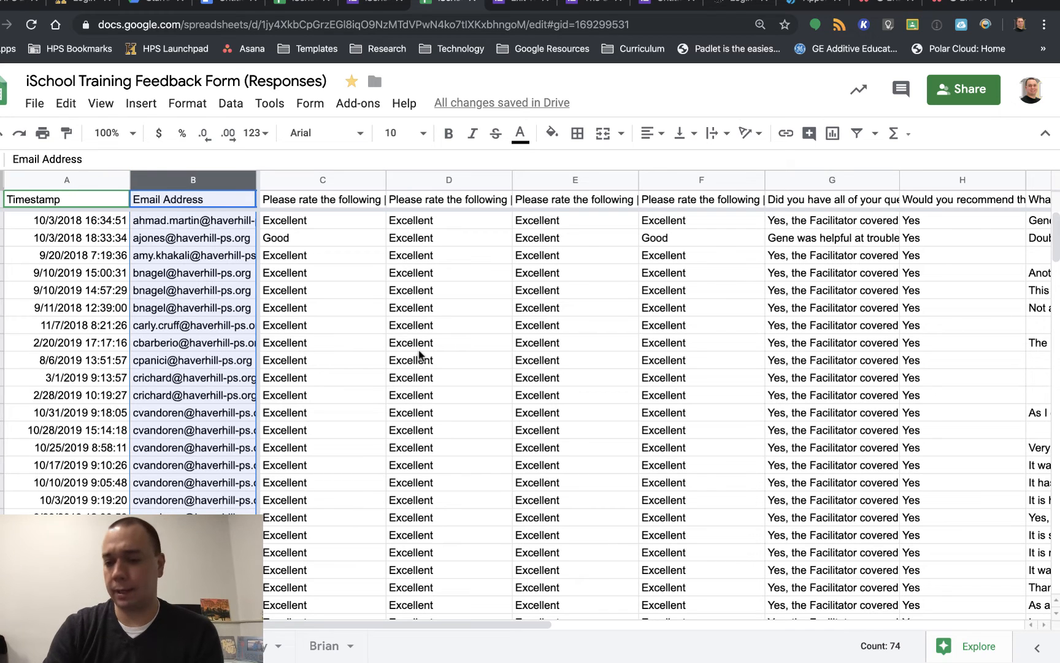
Use Explore to view the suggested answers for the count of Location and the count for one facilitator
{"action": "left_click", "coordinate": [965, 651]}
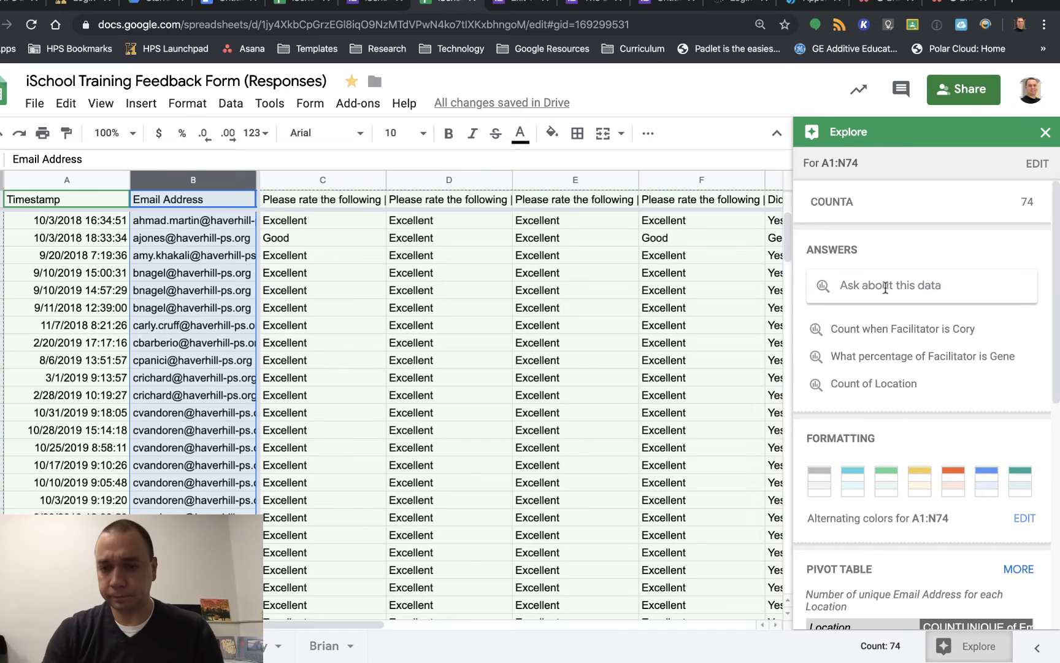
{"action": "left_click", "coordinate": [896, 382]}
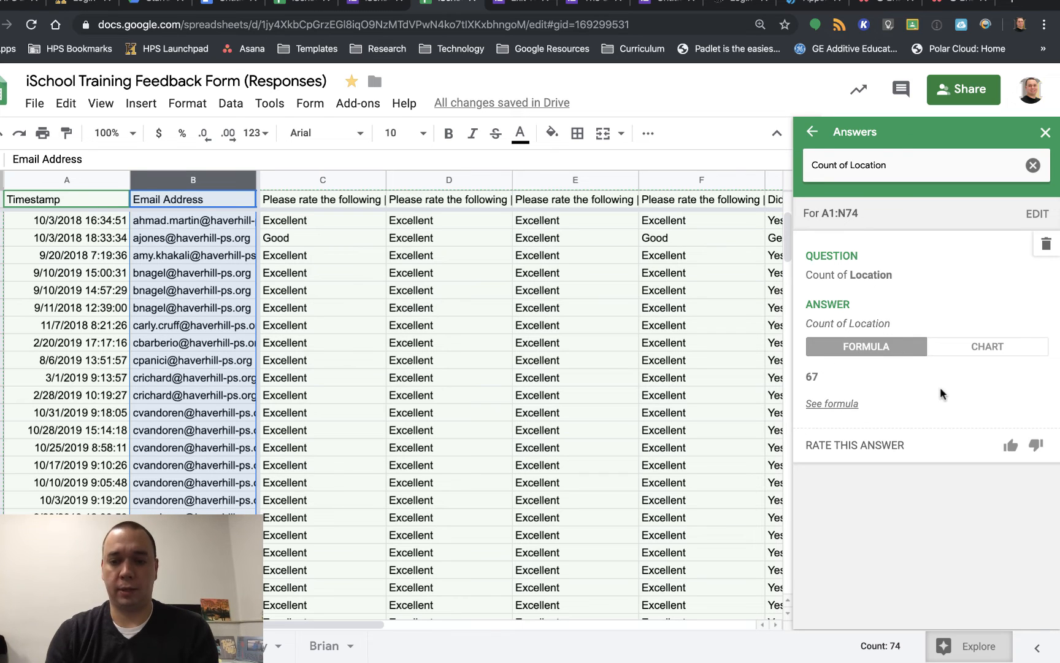
{"action": "left_click", "coordinate": [812, 132]}
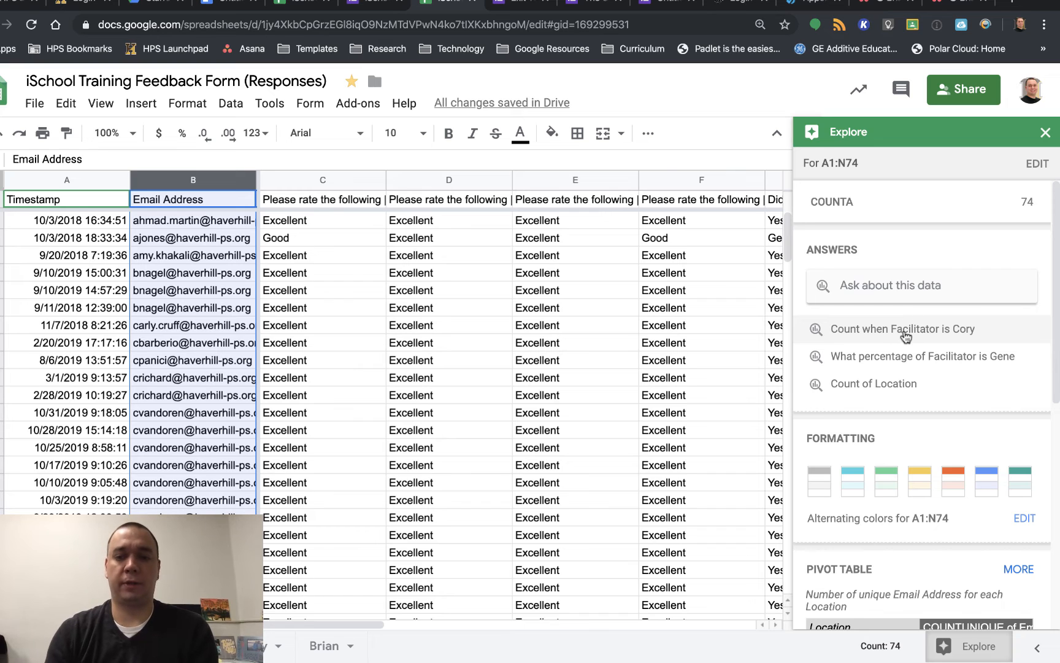
{"action": "left_click", "coordinate": [904, 332]}
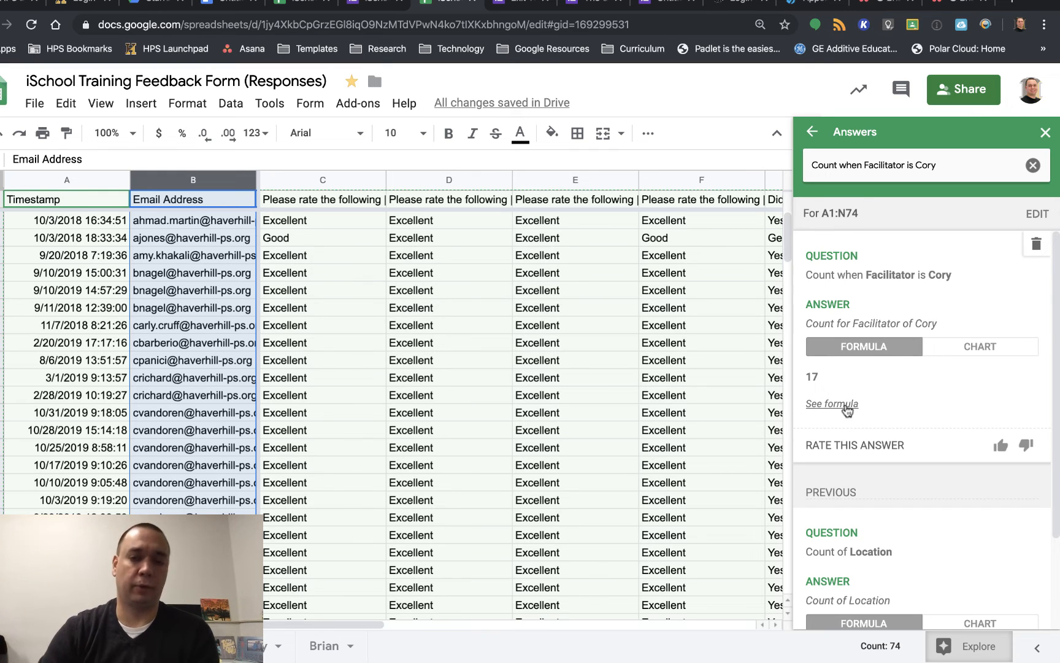
{"action": "left_click", "coordinate": [812, 132]}
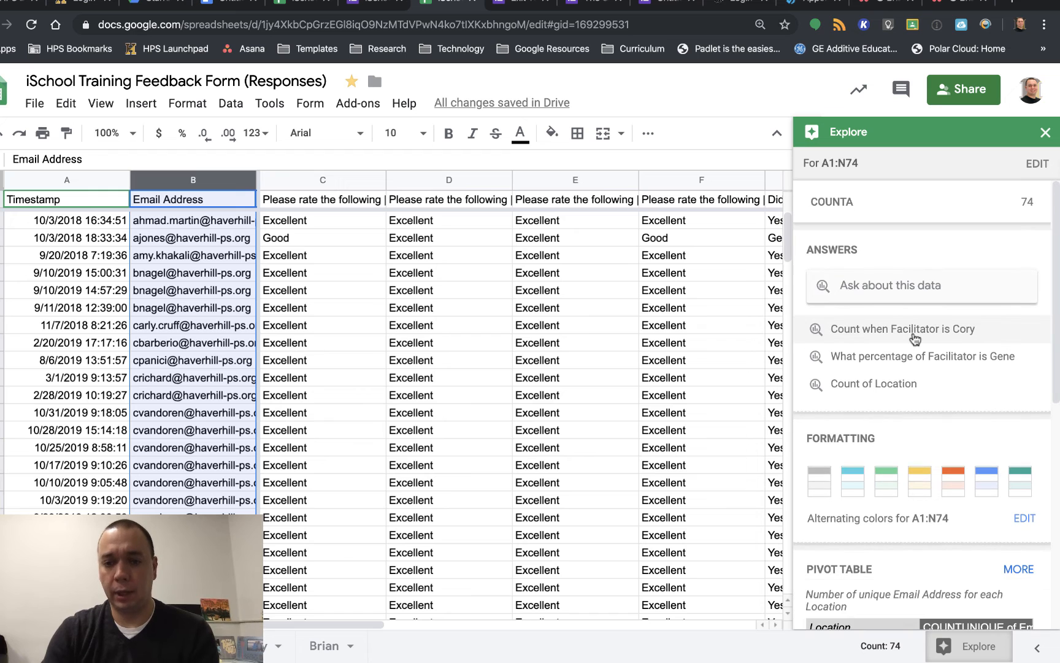
Examine Explore's suggested pivot table of unique email addresses per location and its analysis chart, and close Explore
{"action": "scroll", "coordinate": [913, 328], "scroll_direction": "down", "scroll_amount": 5}
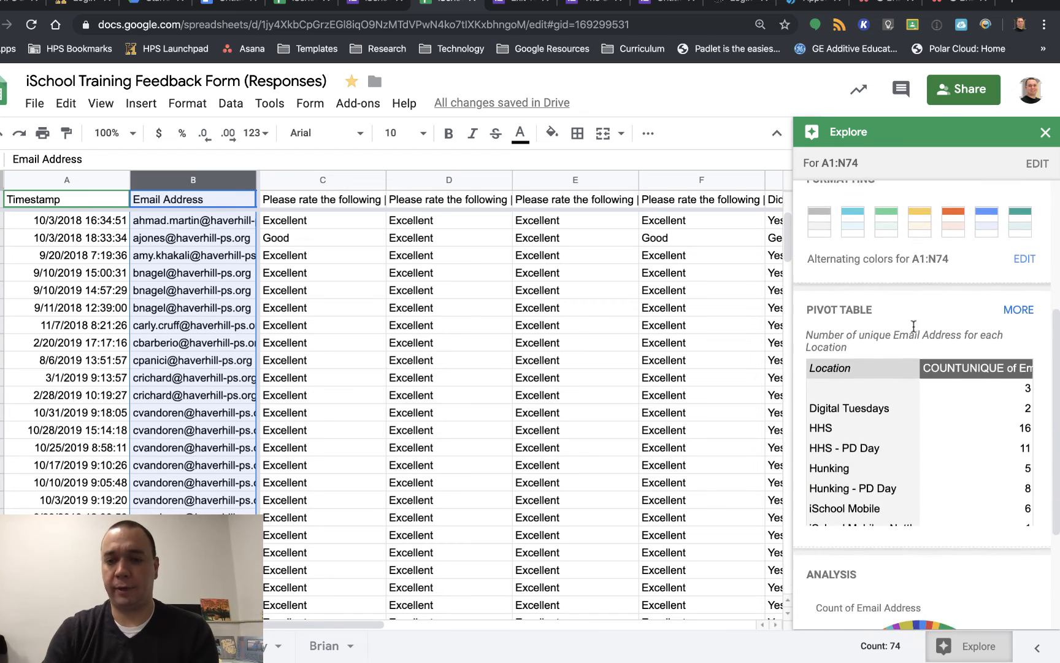
{"action": "scroll", "coordinate": [903, 373], "scroll_direction": "down", "scroll_amount": 2}
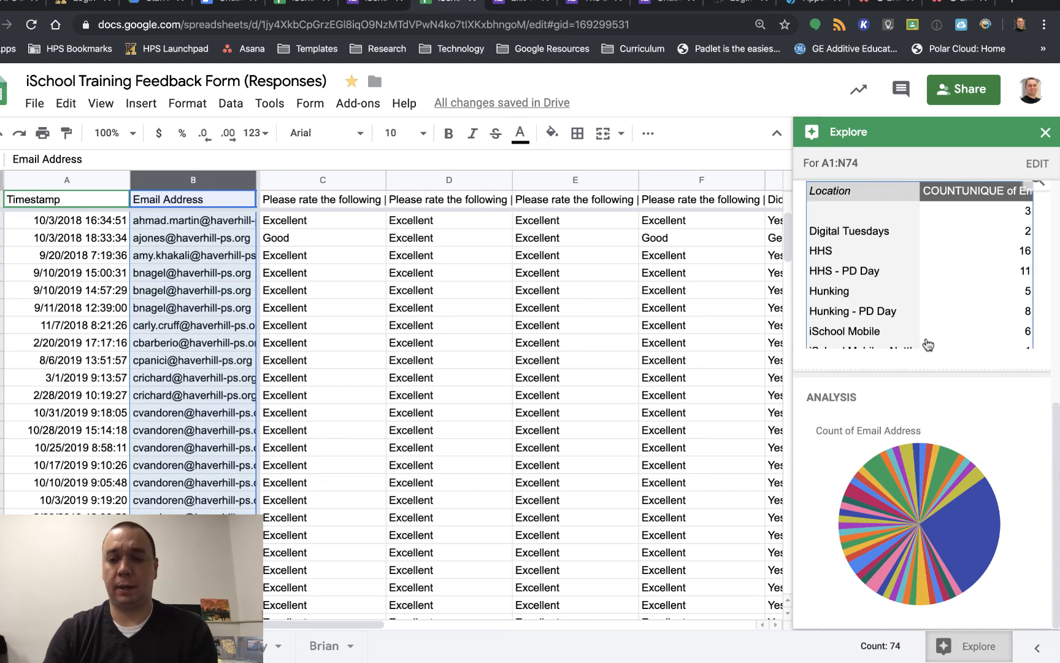
{"action": "scroll", "coordinate": [925, 343], "scroll_direction": "up", "scroll_amount": 2}
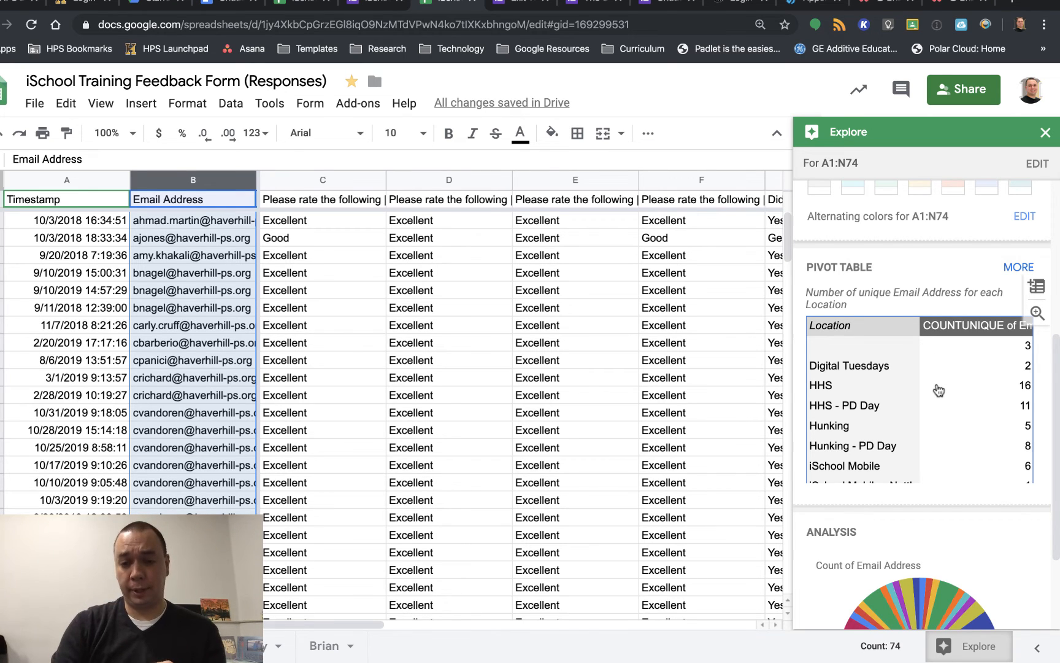
{"action": "scroll", "coordinate": [937, 390], "scroll_direction": "down", "scroll_amount": 1}
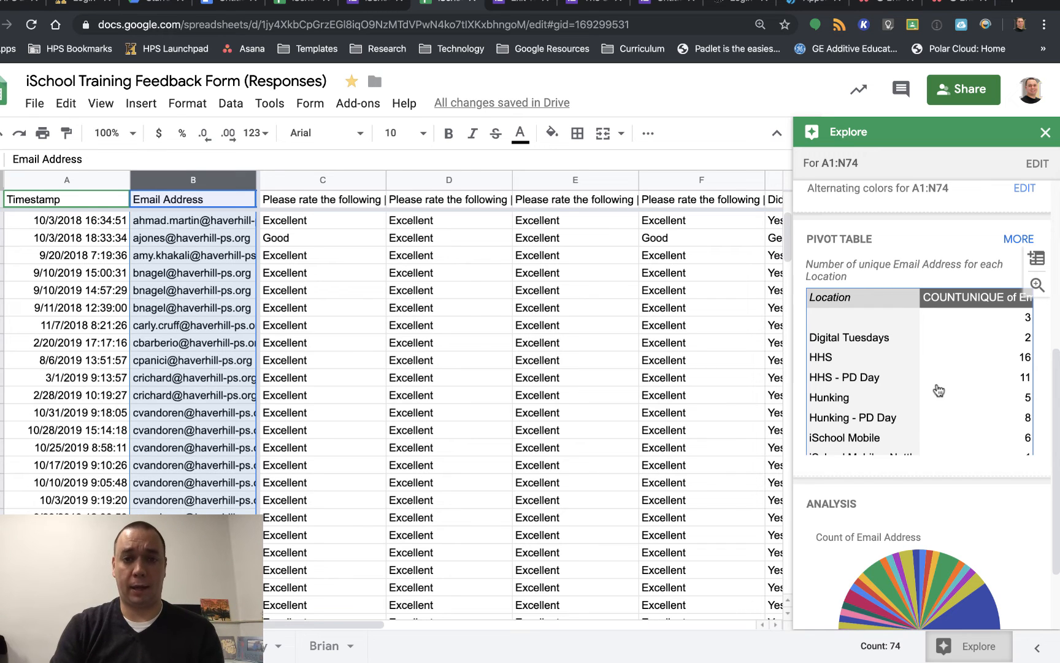
{"action": "left_click", "coordinate": [1046, 133]}
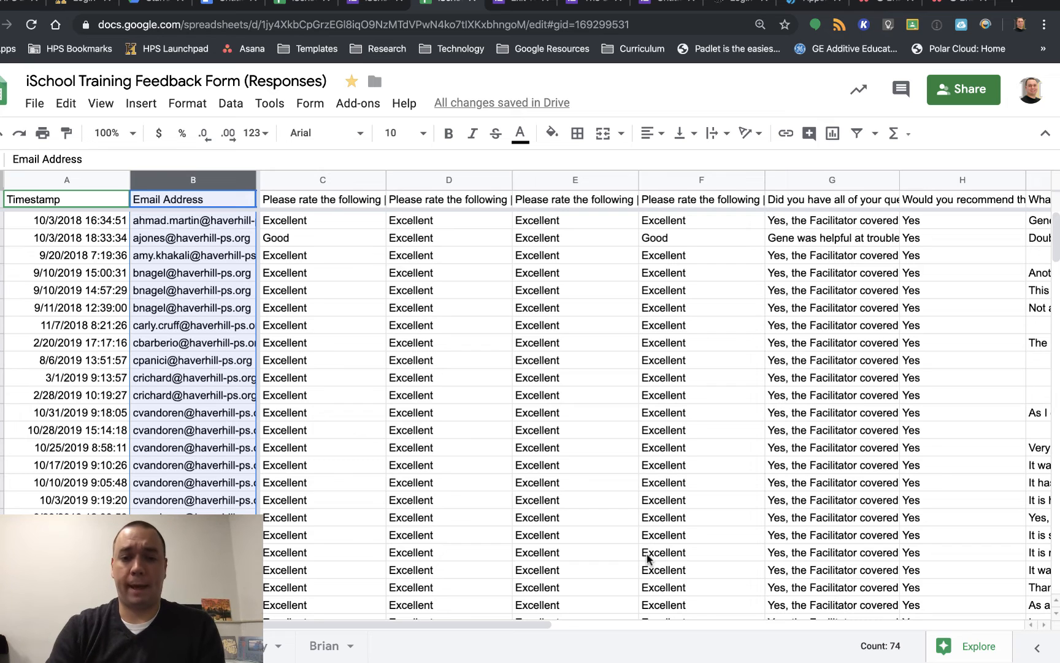
Examine the conditional formatting rule options for the entire response sheet, and discard the default "Is not empty" rule
{"action": "scroll", "coordinate": [644, 559], "scroll_direction": "down", "scroll_amount": 5}
{"action": "scroll", "coordinate": [648, 558], "scroll_direction": "up", "scroll_amount": 3}
{"action": "scroll", "coordinate": [648, 558], "scroll_direction": "up", "scroll_amount": 3}
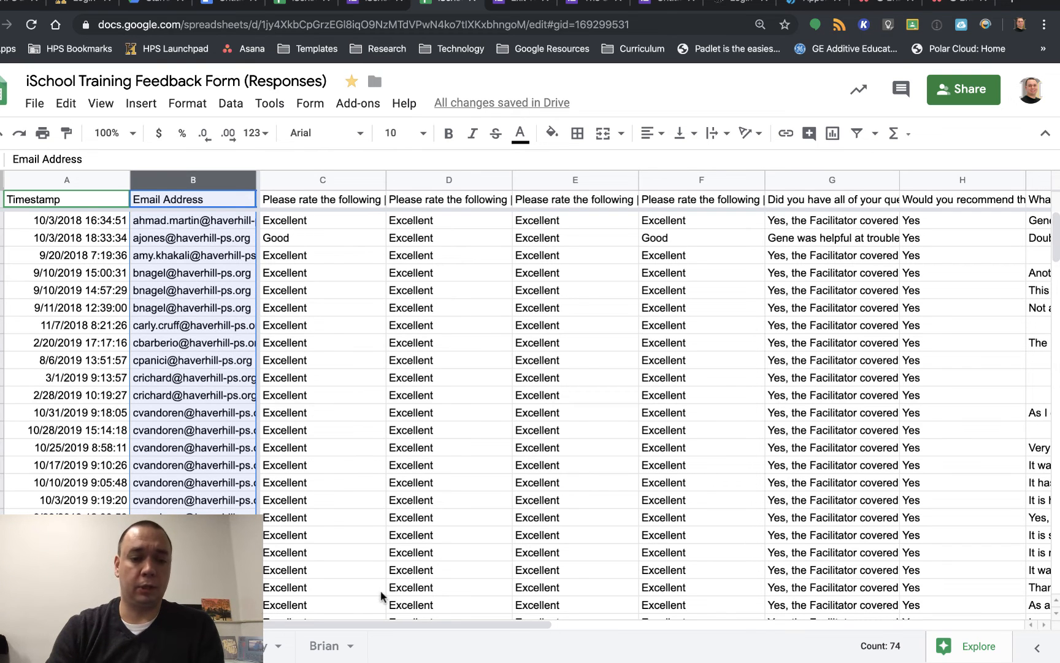
{"action": "left_click", "coordinate": [76, 203]}
{"action": "key", "text": "super+a"}
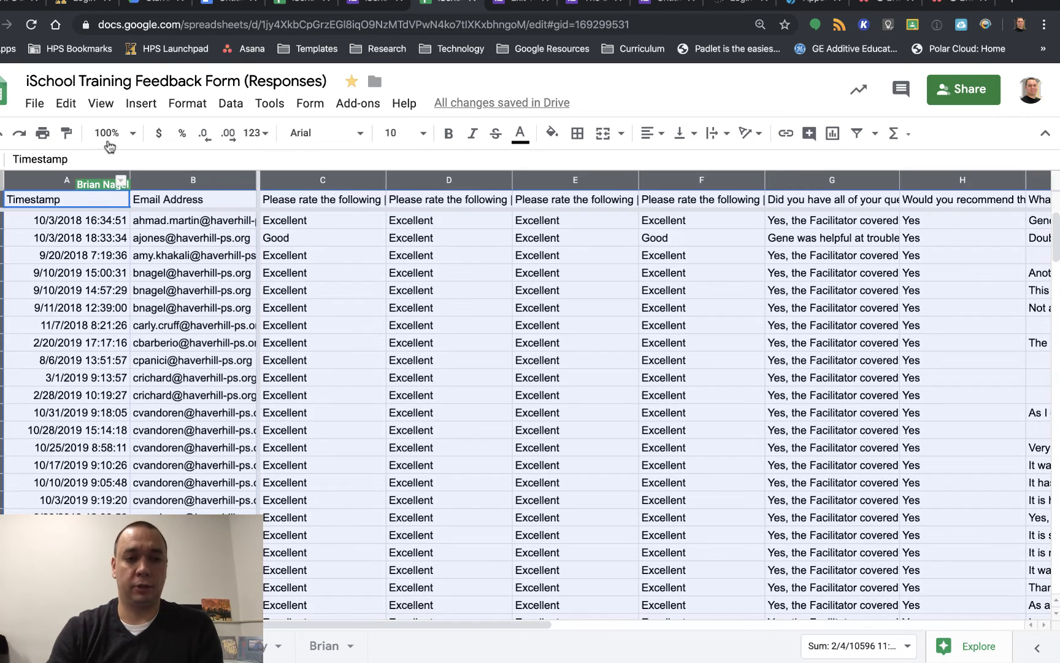
{"action": "left_click", "coordinate": [188, 104]}
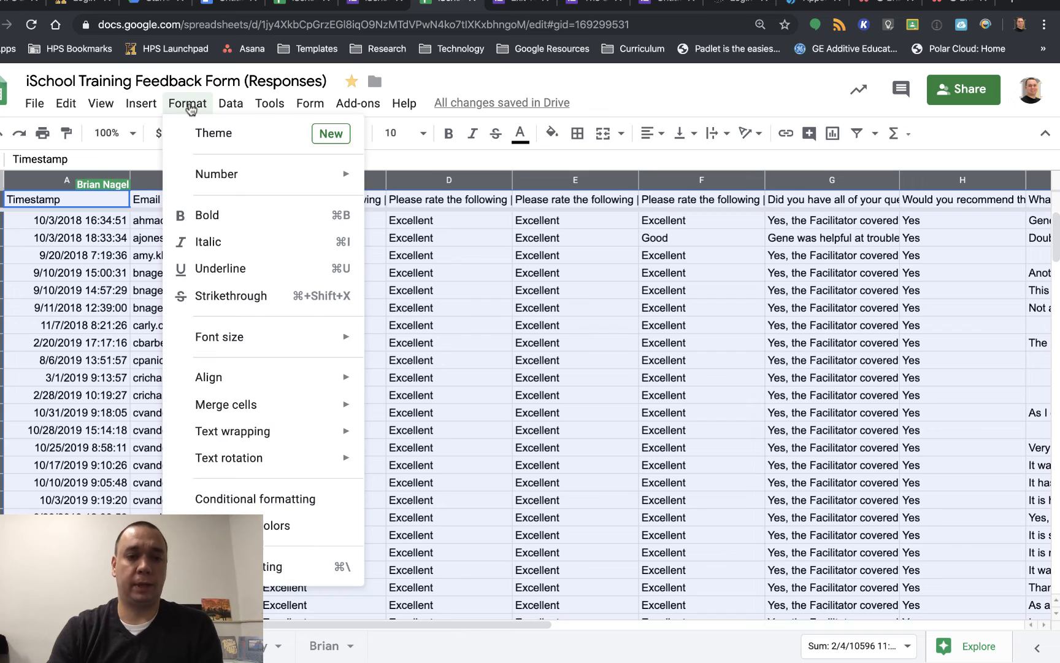
{"action": "left_click", "coordinate": [319, 504]}
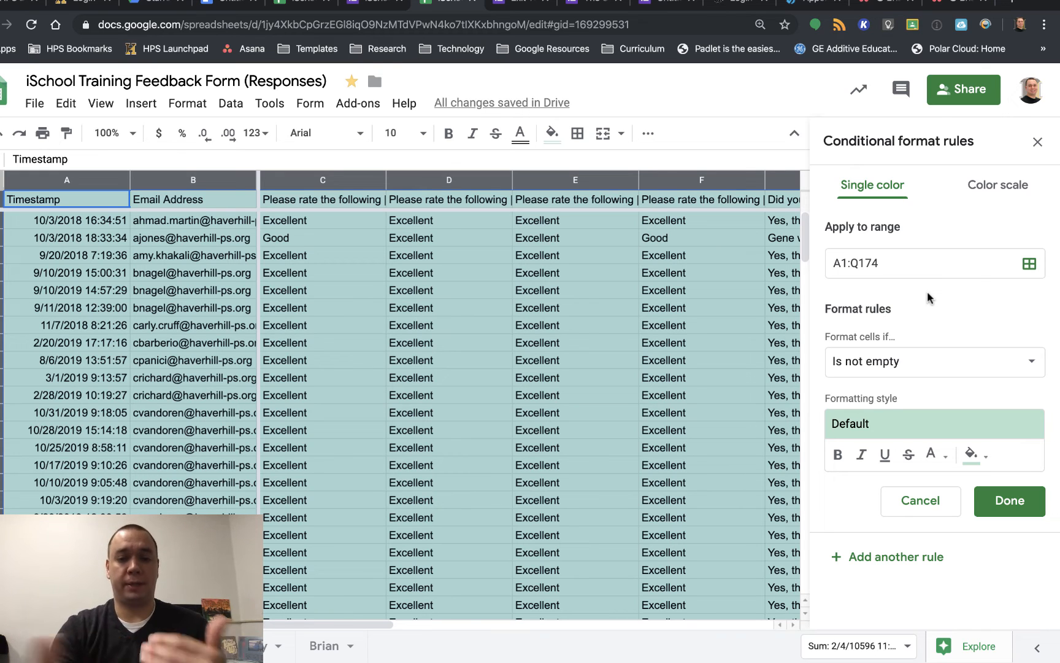
{"action": "left_click", "coordinate": [923, 501]}
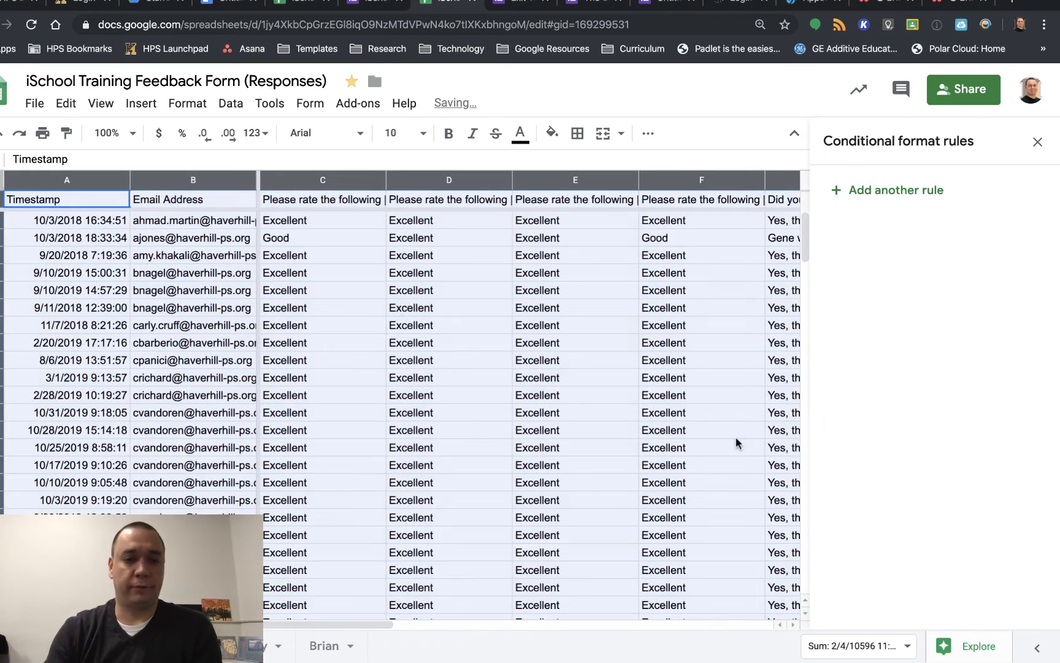
Add a conditional formatting rule to the training session quality rating column (C1:C174) for cells whose text contains "Good"
{"action": "left_click", "coordinate": [338, 181]}
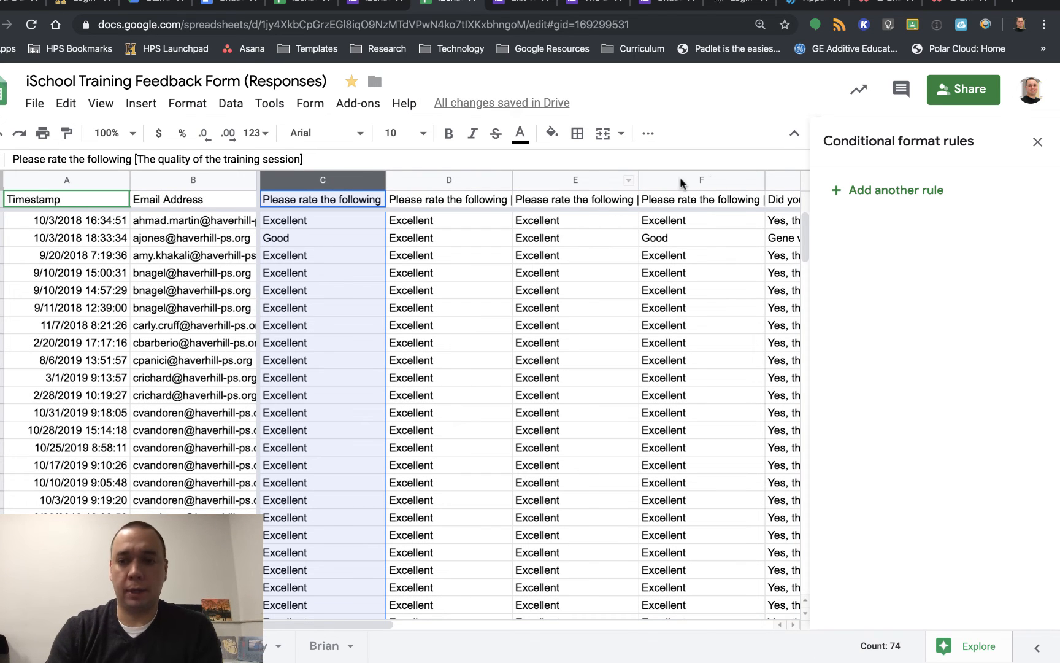
{"action": "left_click", "coordinate": [858, 197]}
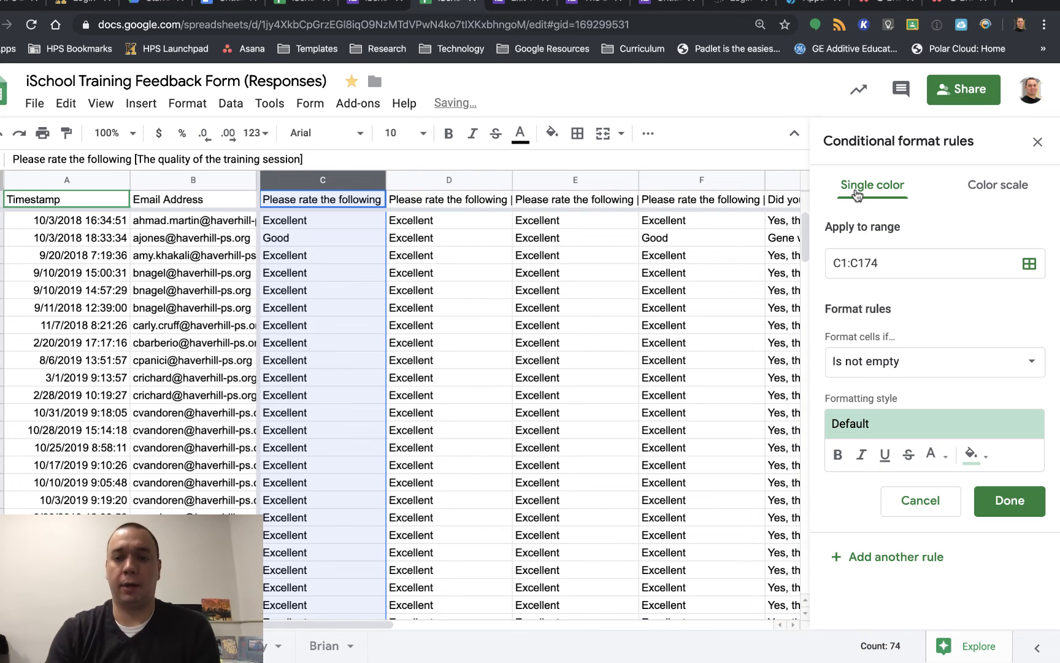
{"action": "left_click", "coordinate": [916, 371]}
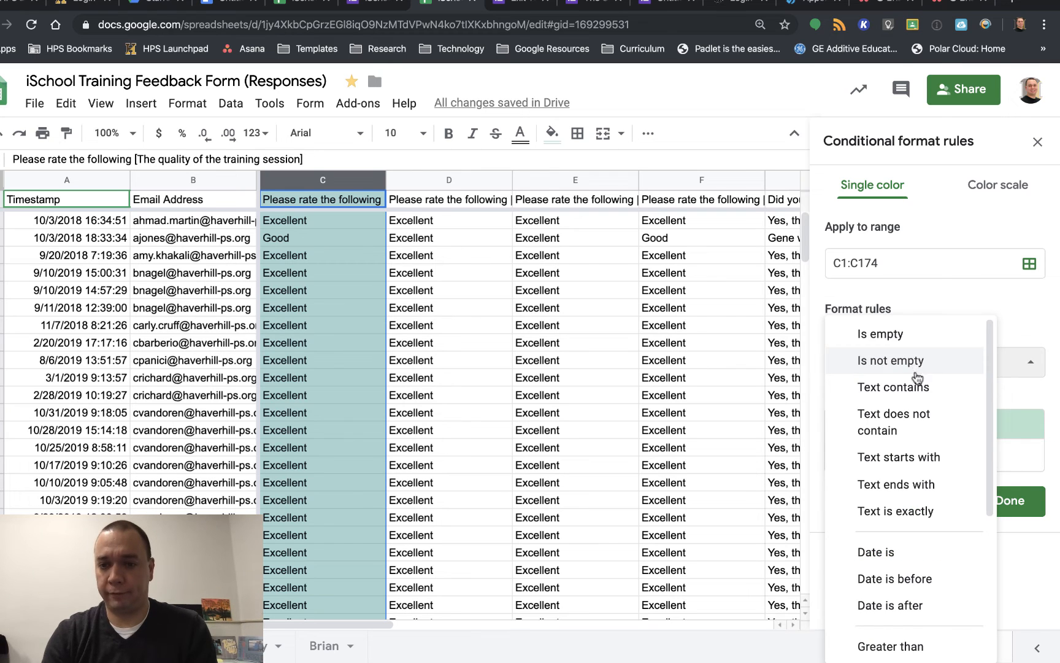
{"action": "left_click", "coordinate": [916, 385]}
{"action": "left_click", "coordinate": [889, 403]}
{"action": "type", "text": "Good"}
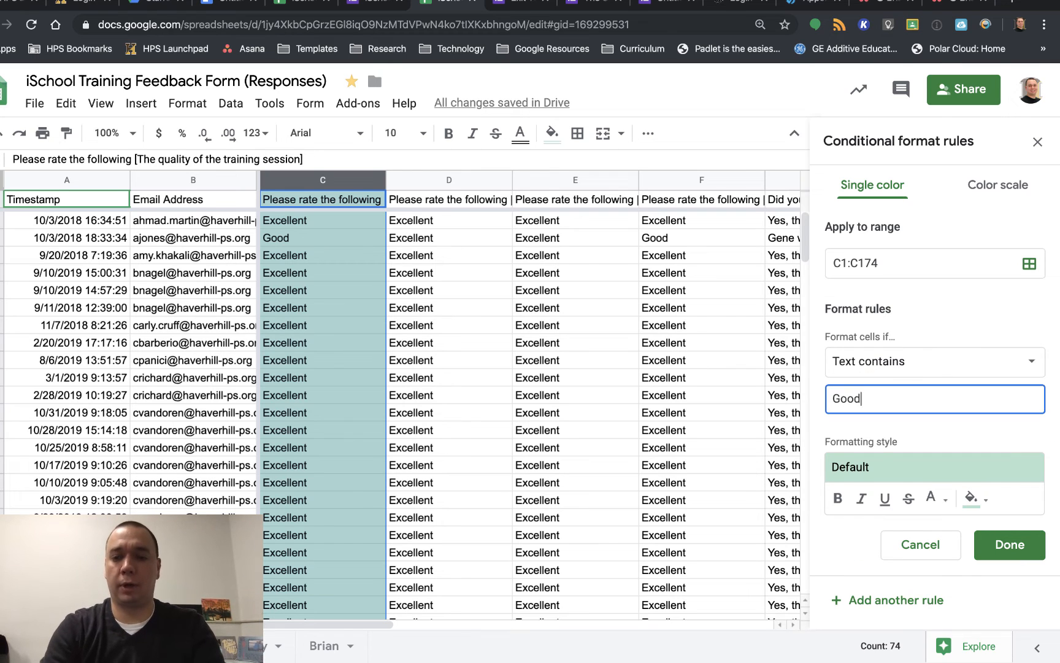
{"action": "key", "text": "Return"}
Set the "Good" rule's fill colour to yellow, save the rule, check the column's highlighting and close the conditional format rules
{"action": "left_click", "coordinate": [984, 513]}
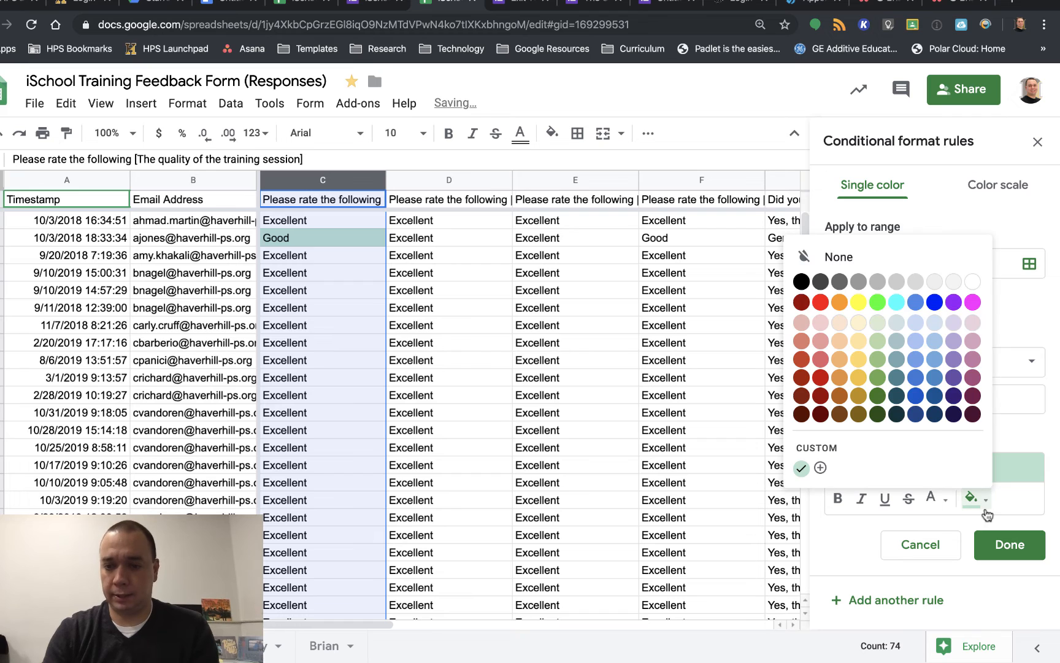
{"action": "left_click", "coordinate": [857, 302]}
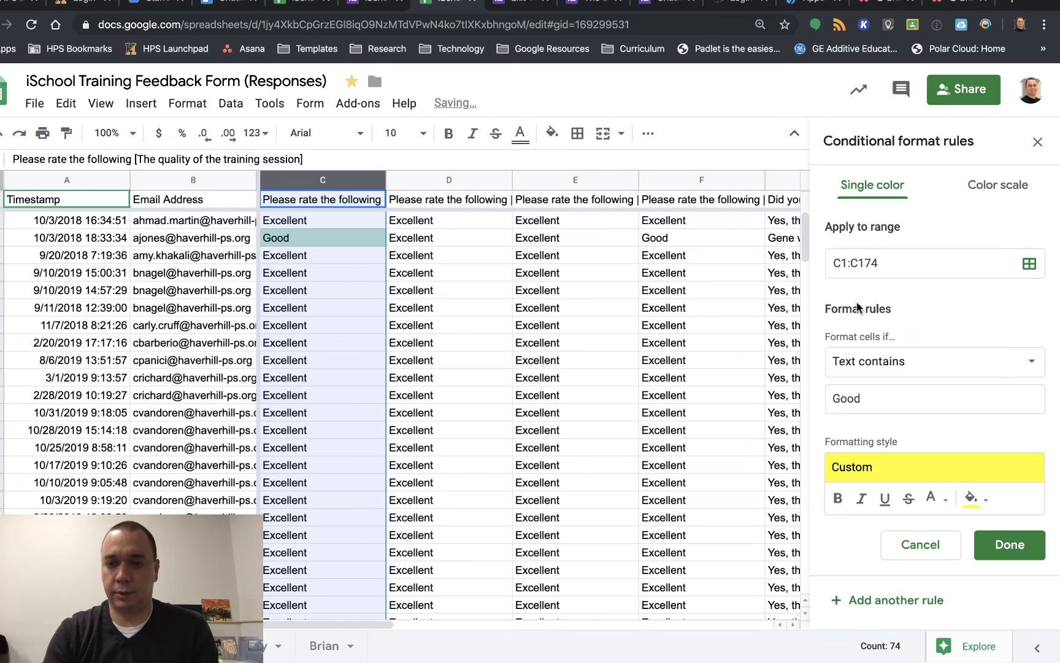
{"action": "left_click", "coordinate": [989, 542]}
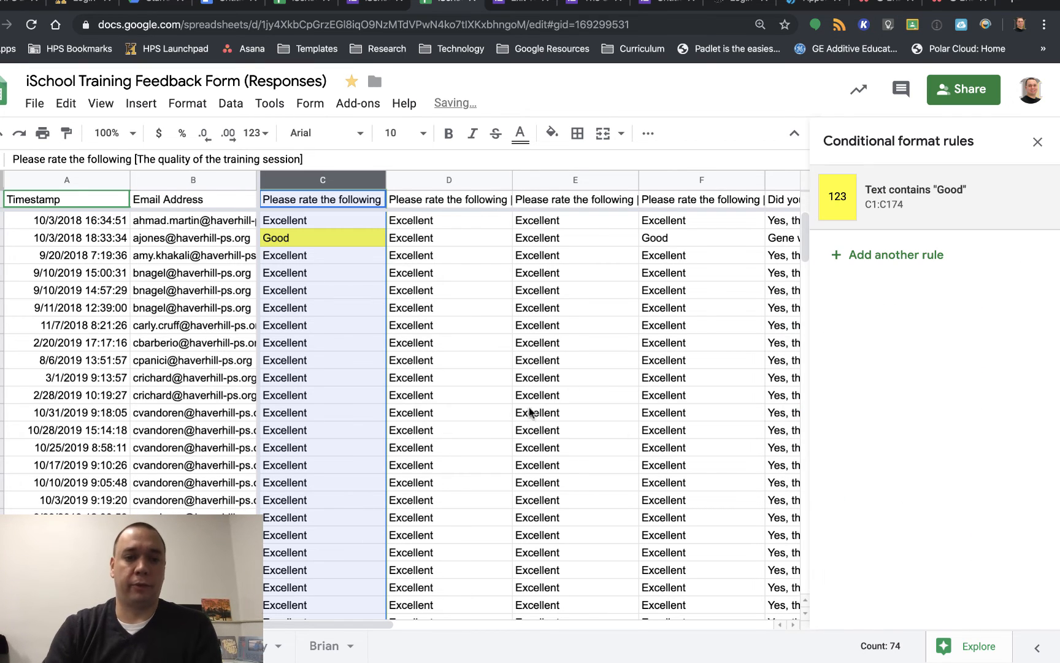
{"action": "scroll", "coordinate": [500, 406], "scroll_direction": "down", "scroll_amount": 20}
{"action": "scroll", "coordinate": [500, 407], "scroll_direction": "down", "scroll_amount": 10}
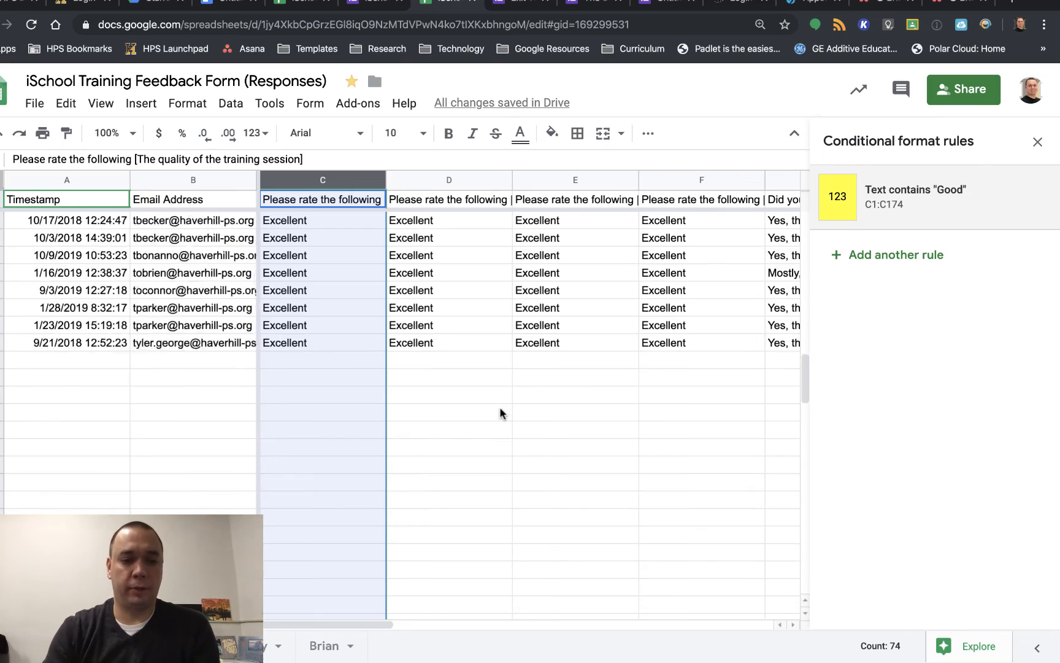
{"action": "scroll", "coordinate": [500, 406], "scroll_direction": "up", "scroll_amount": 20}
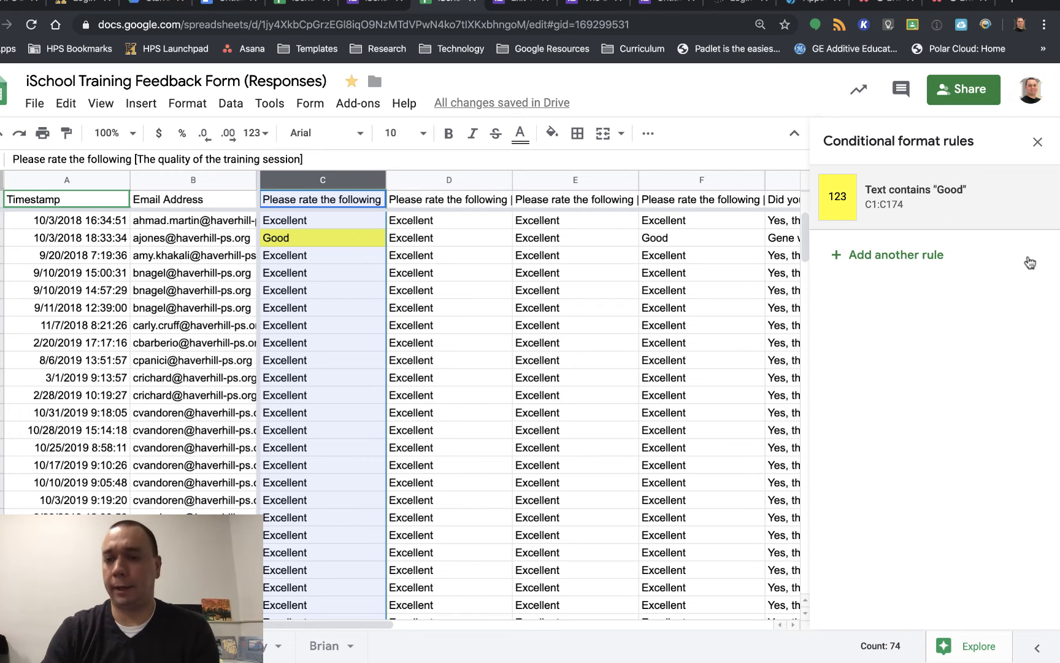
{"action": "left_click", "coordinate": [1038, 142]}
Create a new filter view on the Facilitator column of the response sheet
{"action": "scroll", "coordinate": [893, 367], "scroll_direction": "right", "scroll_amount": 4}
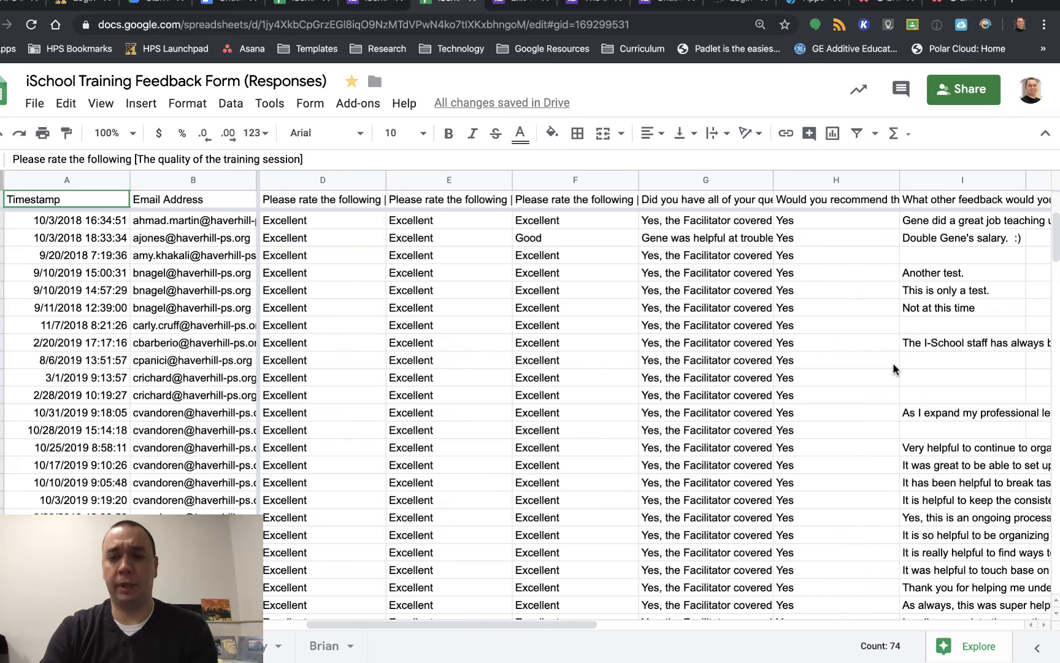
{"action": "left_click", "coordinate": [3, 179]}
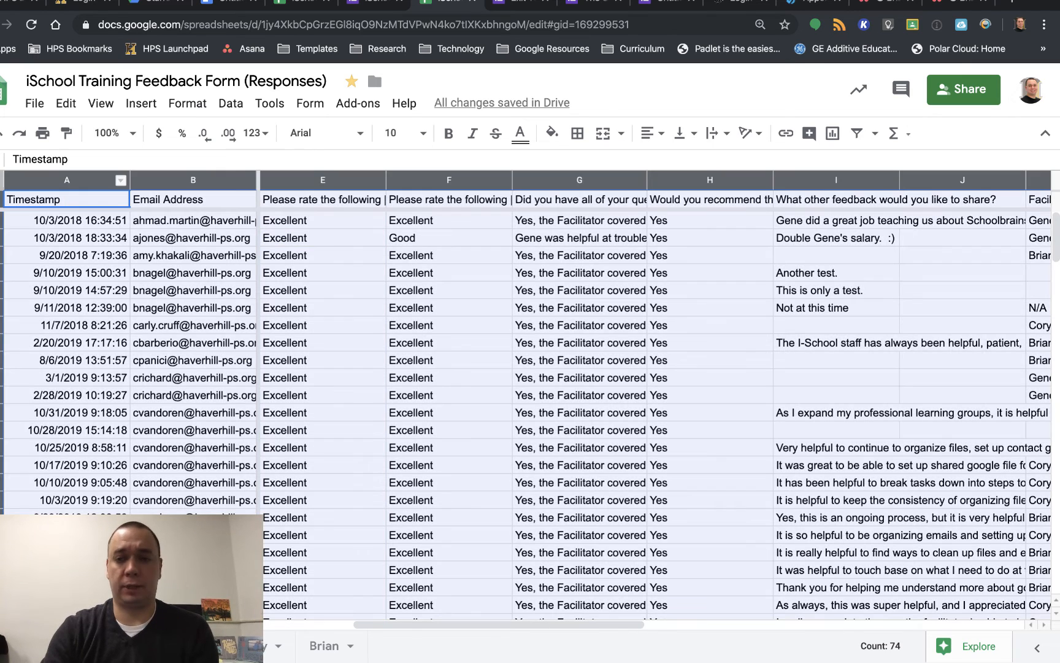
{"action": "scroll", "coordinate": [686, 307], "scroll_direction": "right", "scroll_amount": 2}
{"action": "scroll", "coordinate": [686, 308], "scroll_direction": "right", "scroll_amount": 2}
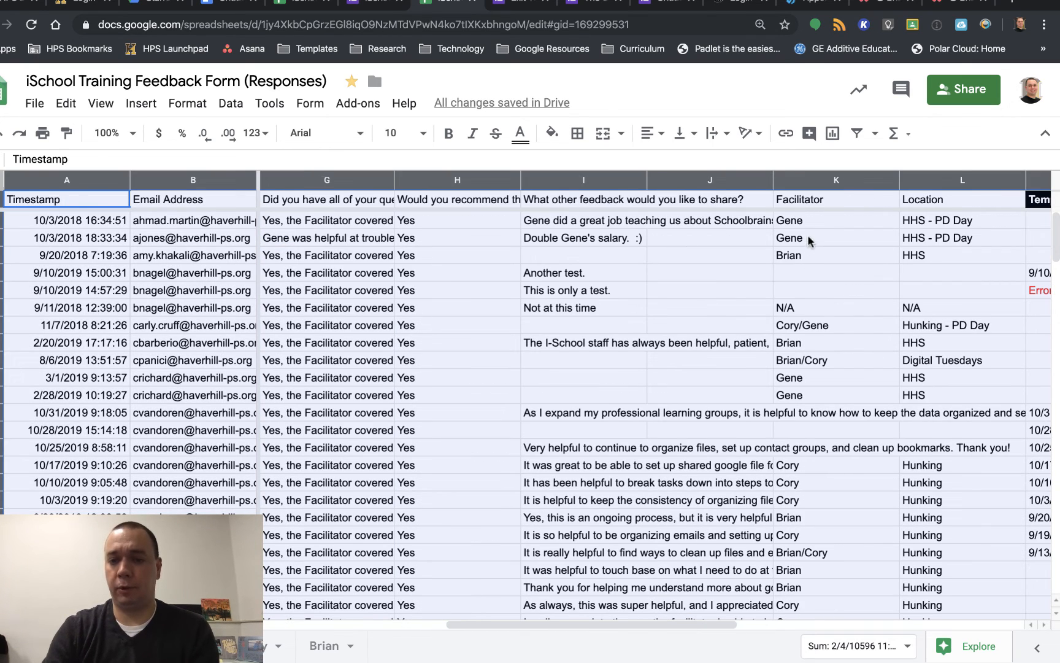
{"action": "left_click", "coordinate": [803, 180]}
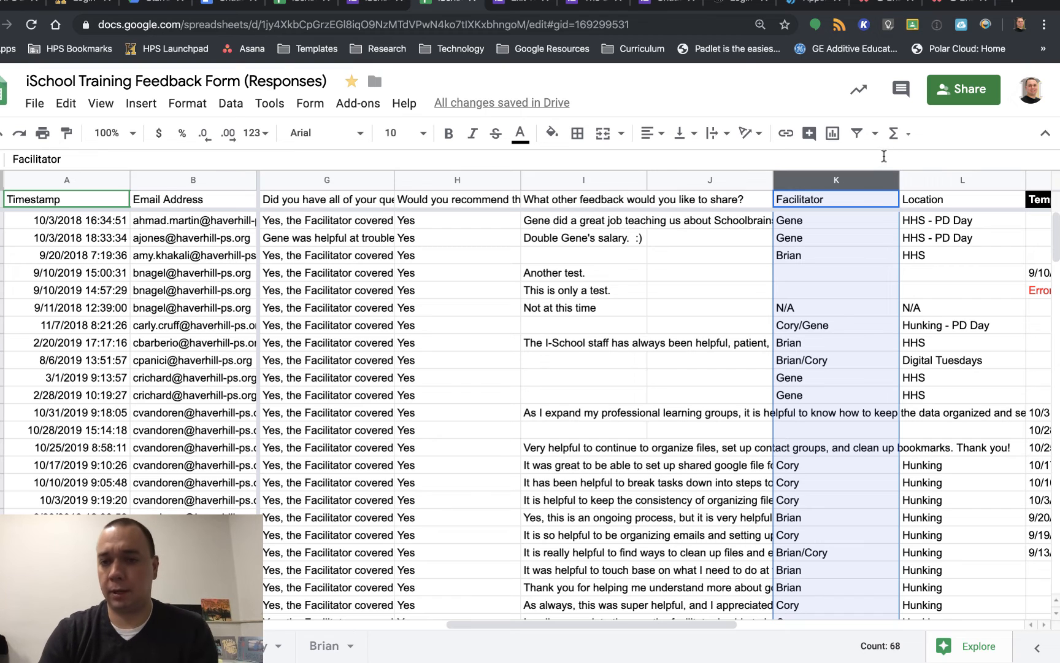
{"action": "left_click", "coordinate": [876, 135]}
{"action": "left_click", "coordinate": [905, 164]}
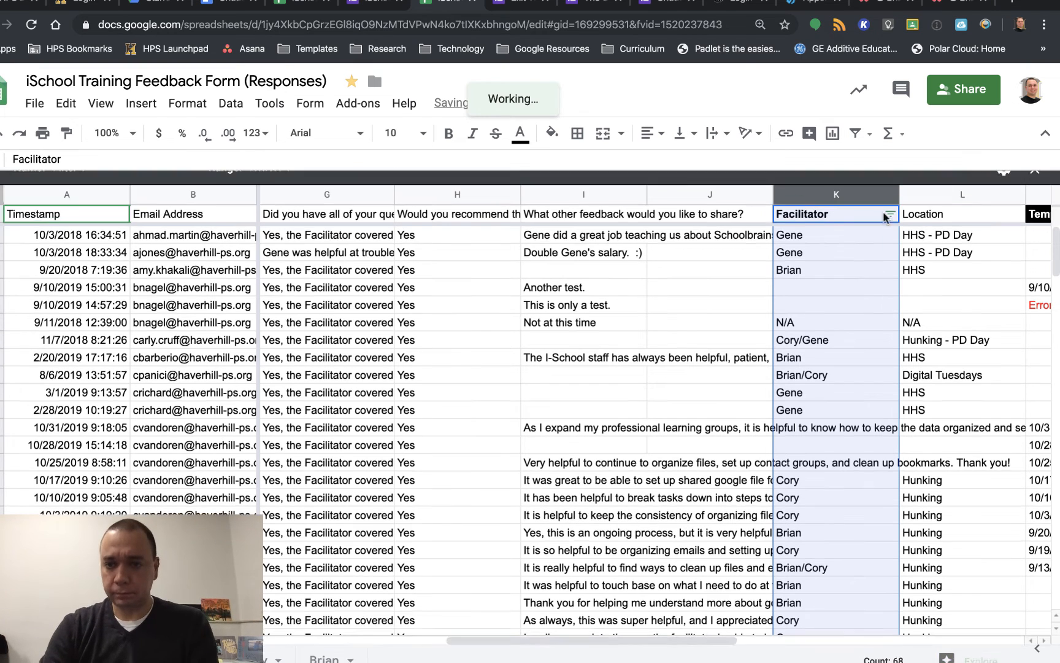
Filter the Facilitator column by values to only the first facilitator listed after (Blanks)
{"action": "left_click", "coordinate": [890, 233]}
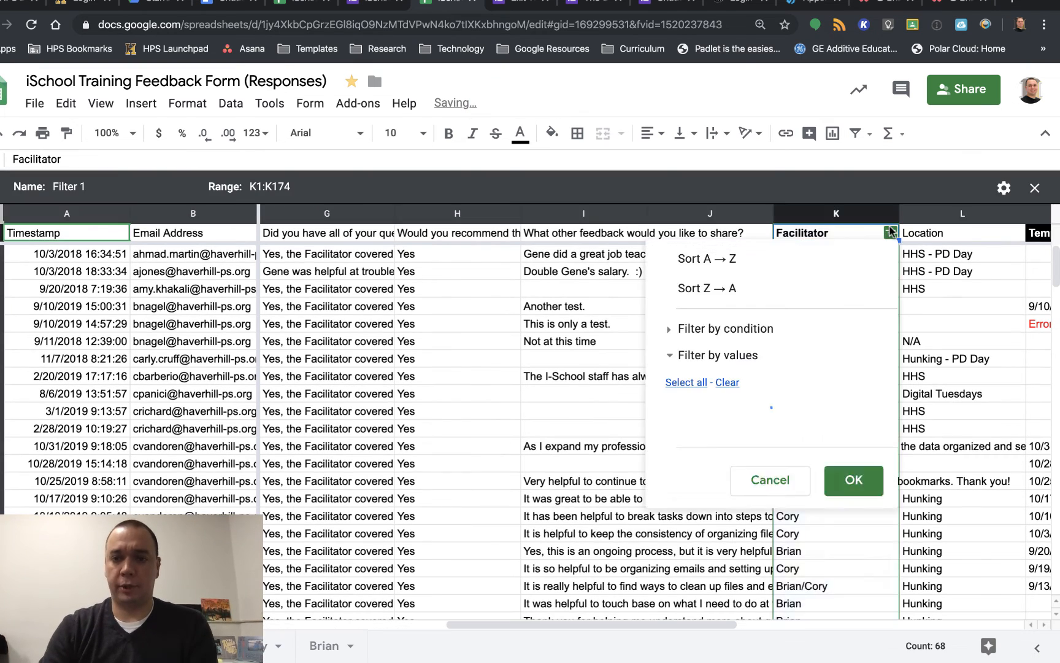
{"action": "left_click", "coordinate": [728, 383]}
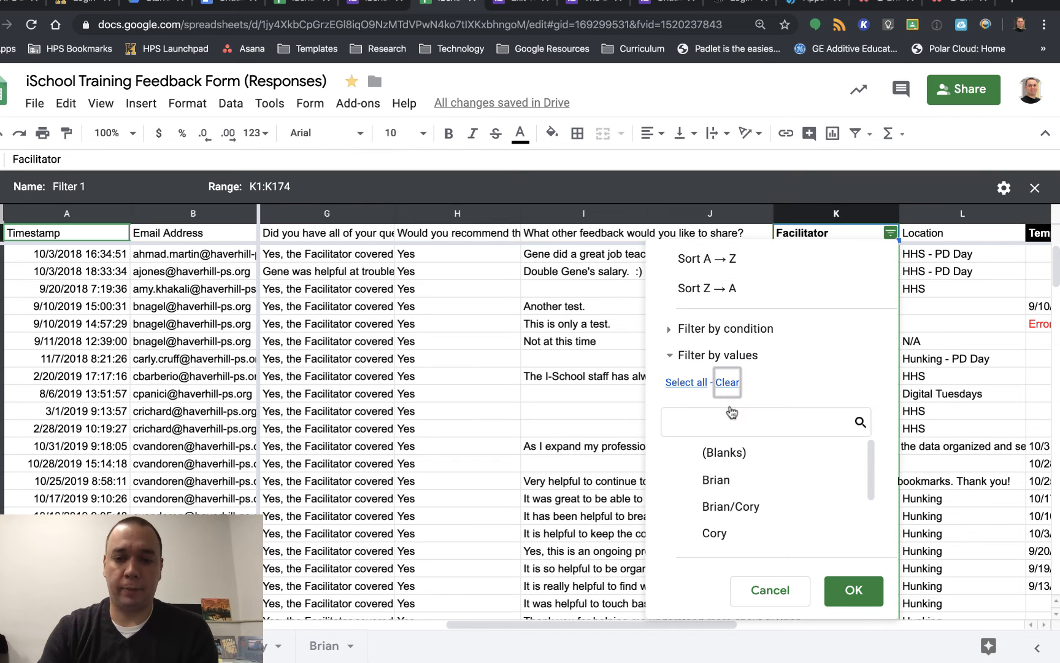
{"action": "left_click", "coordinate": [726, 485]}
{"action": "left_click", "coordinate": [854, 591]}
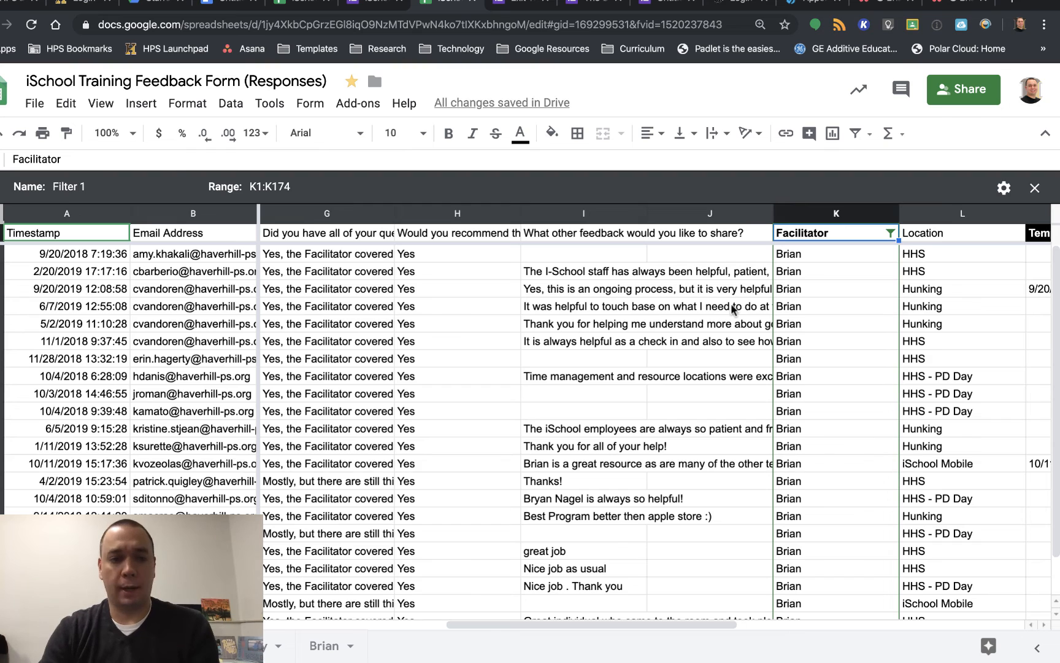
Rename the filter view with the filtered facilitator's first name in possessive form followed by "Appointments"
{"action": "double_click", "coordinate": [106, 188]}
{"action": "key", "text": "ctrl+a"}
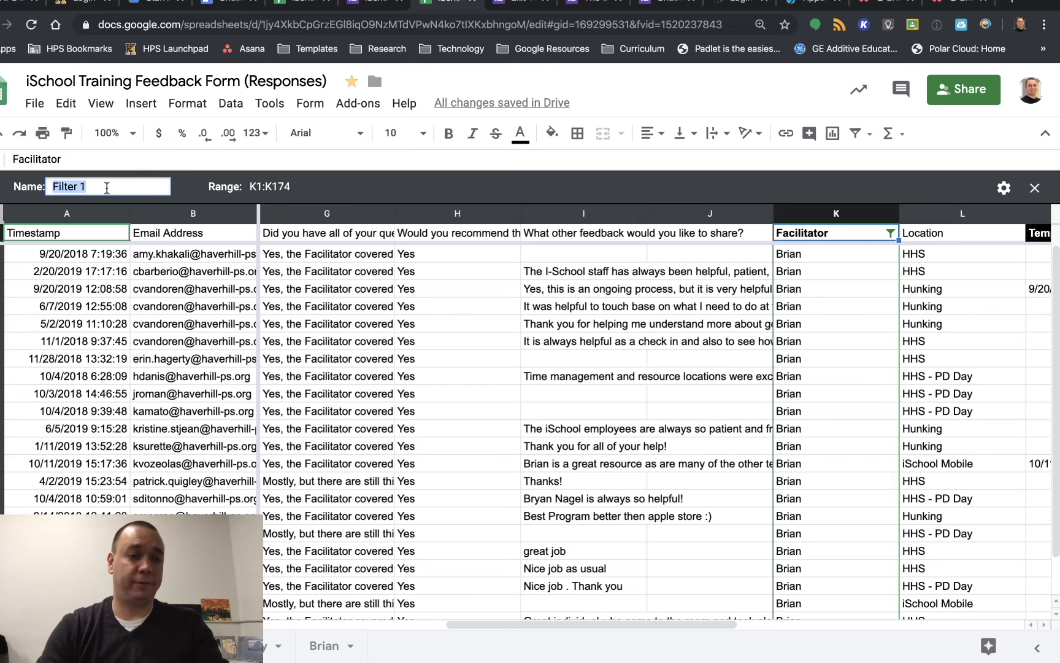
{"action": "type", "text": "Brian's A"}
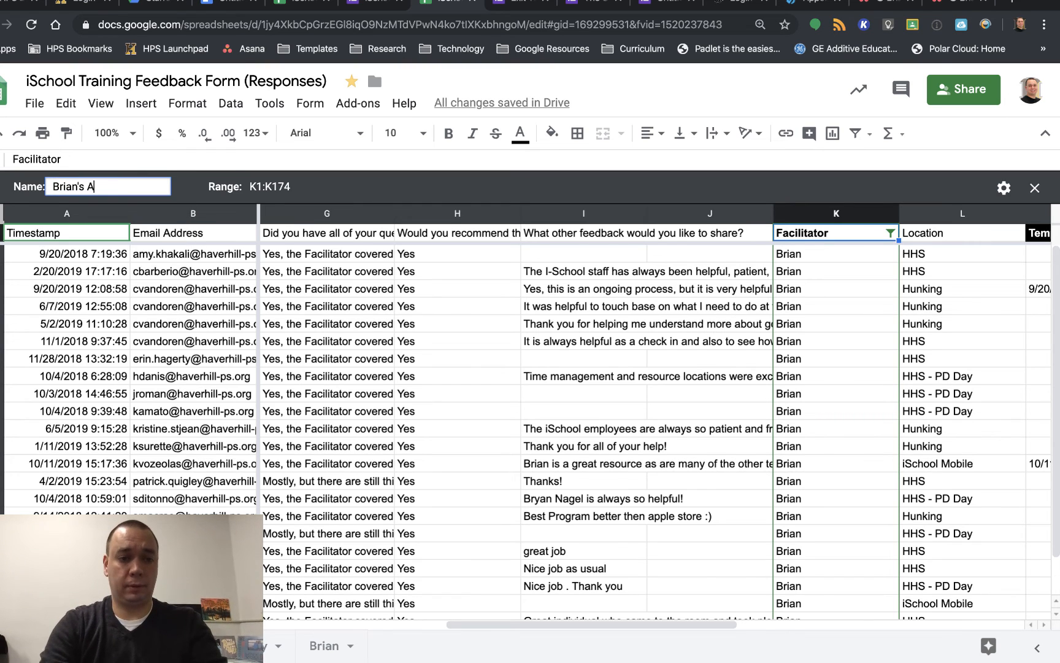
{"action": "type", "text": "ppointments"}
{"action": "key", "text": "Return"}
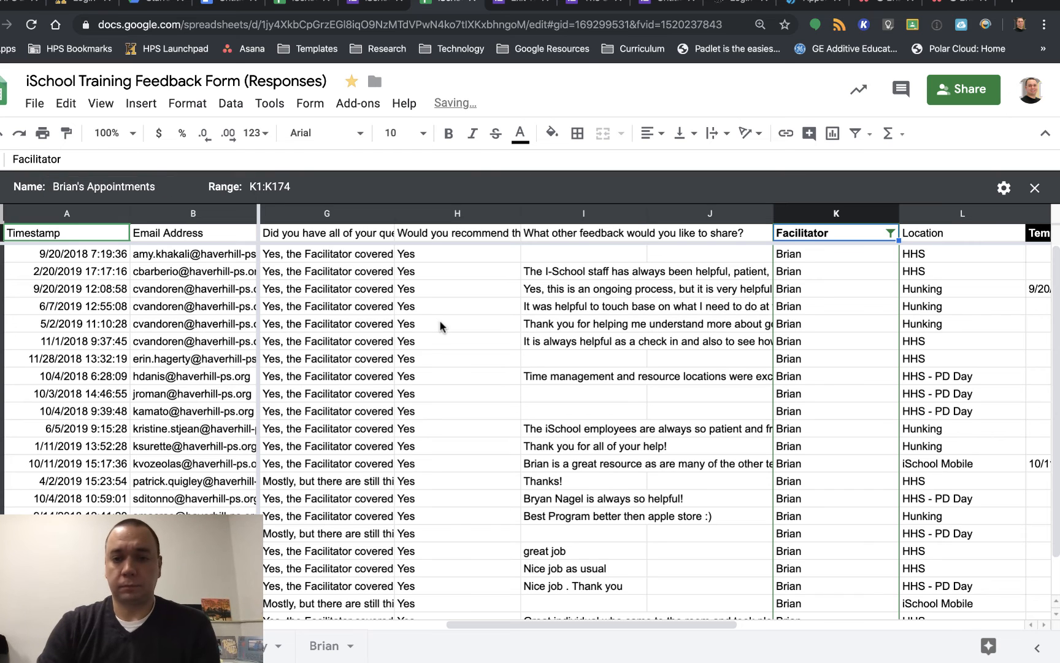
Close the facilitator's Appointments filter view and reopen it from the saved filter views
{"action": "left_click", "coordinate": [1035, 187]}
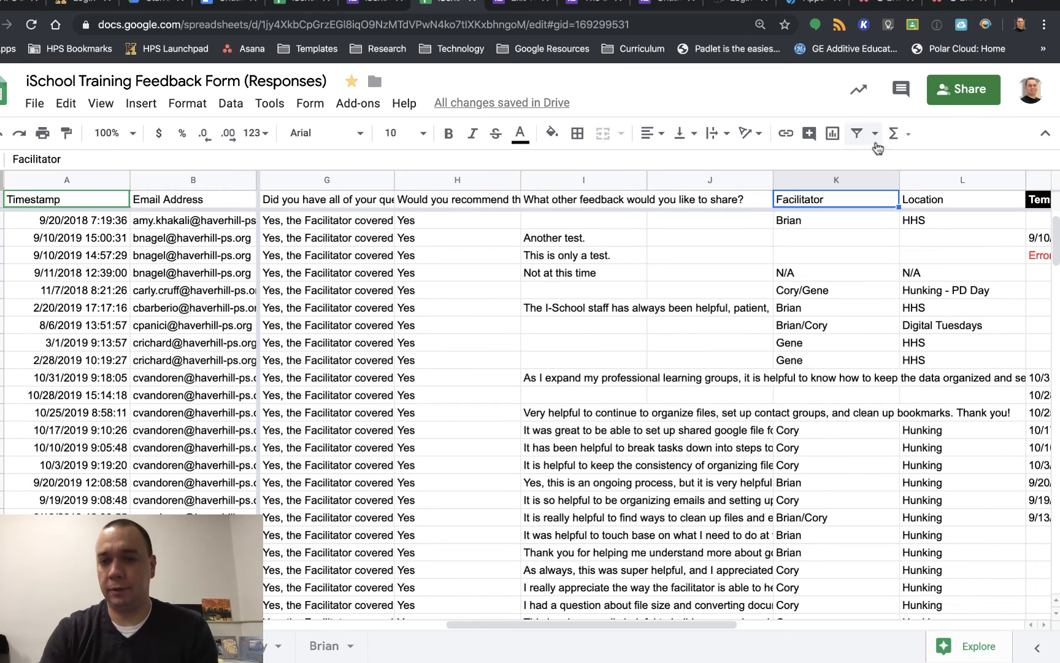
{"action": "left_click", "coordinate": [875, 134]}
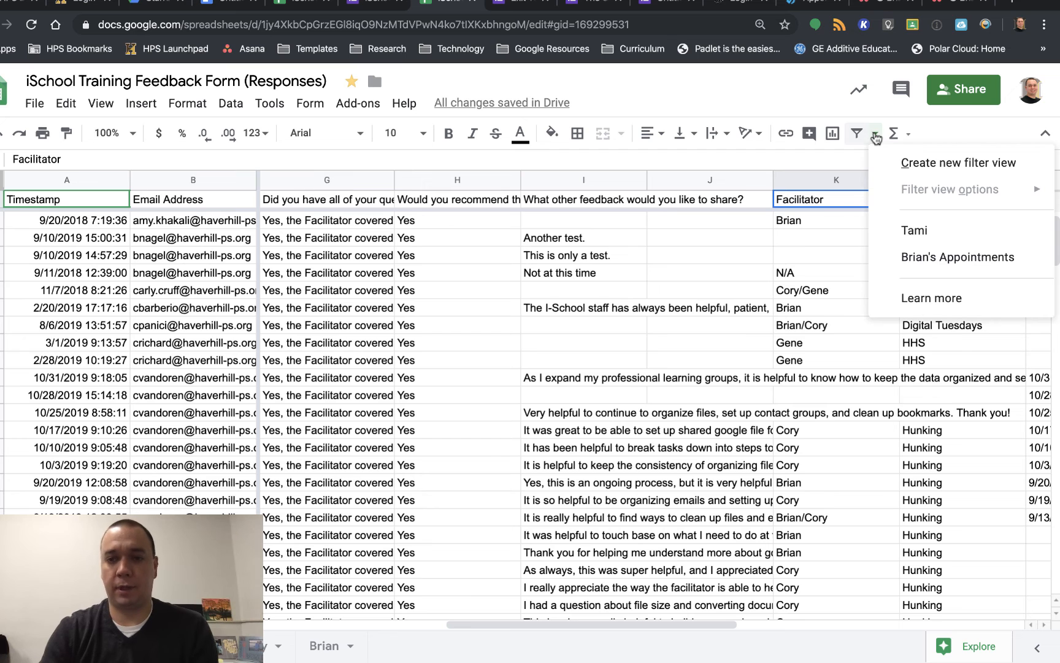
{"action": "left_click", "coordinate": [985, 255]}
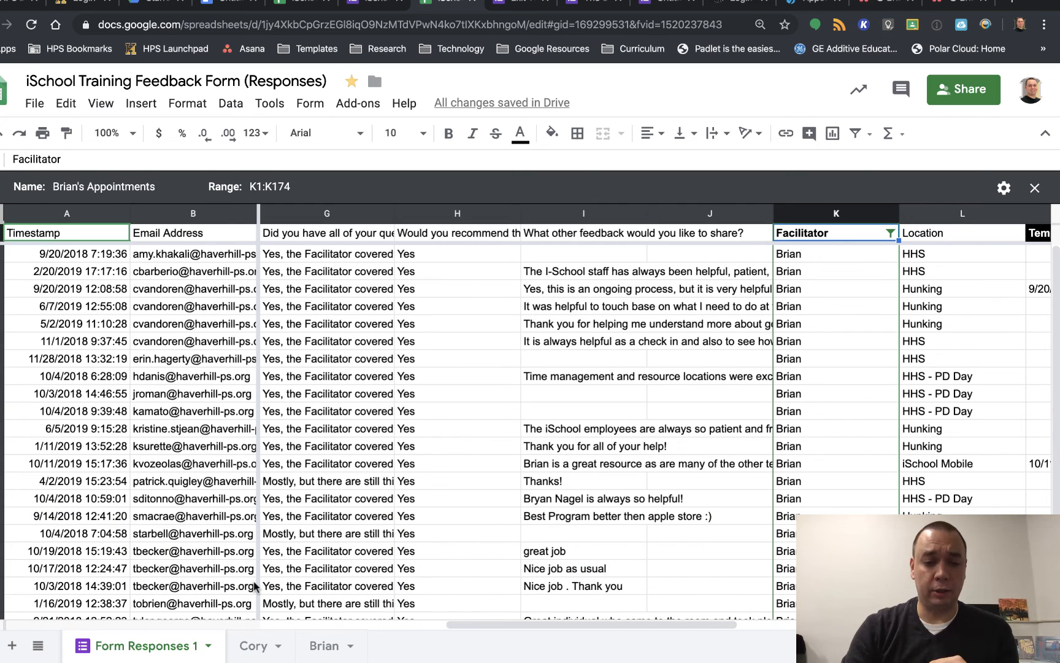
View the two separate facilitator sheets that pull in their own responses with a FILTER and IMPORTRANGE formula
{"action": "left_click", "coordinate": [257, 649]}
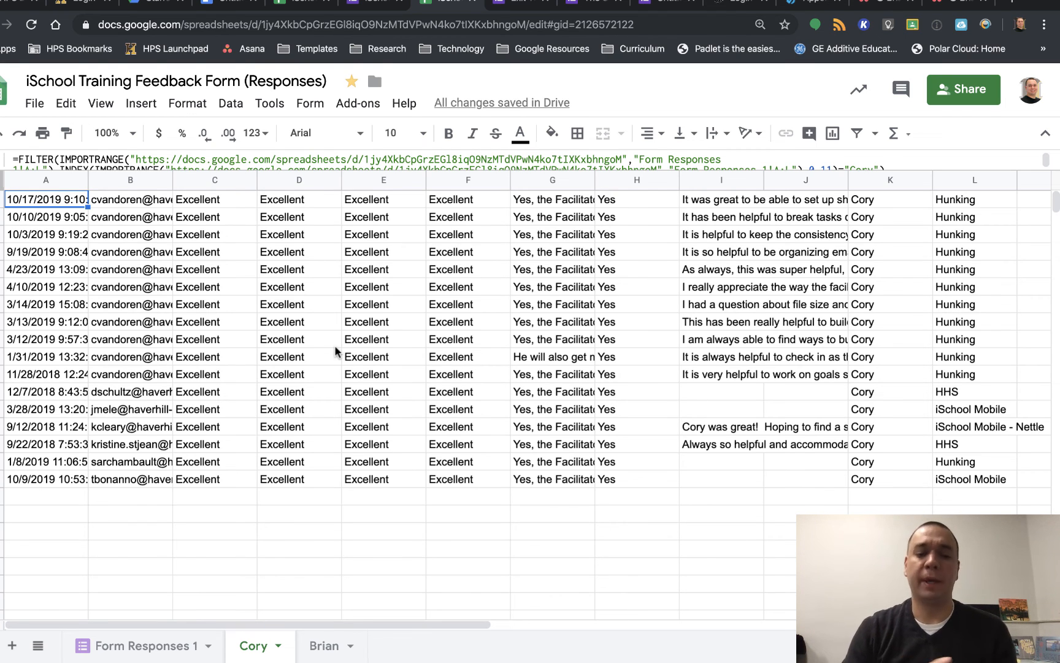
{"action": "left_click", "coordinate": [341, 643]}
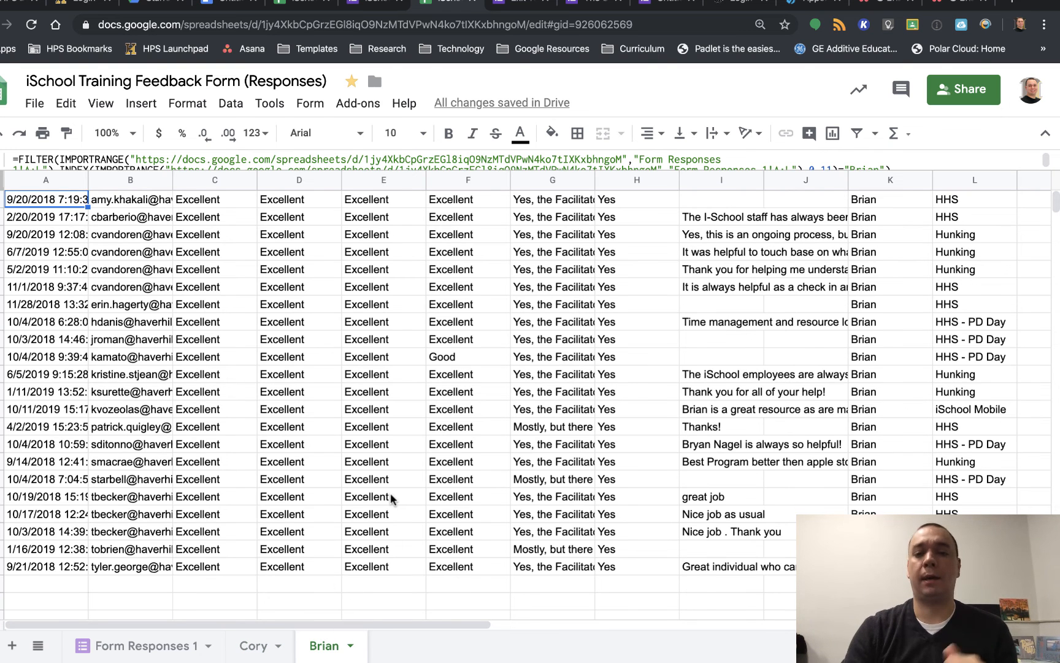